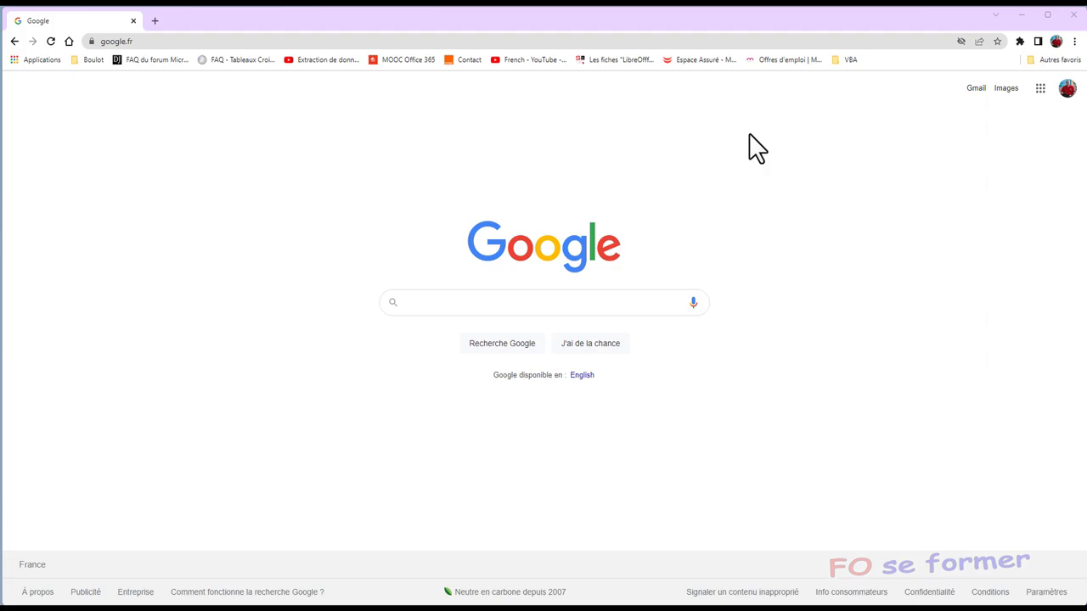
Step: Search Google for 'office 365 gratuit' from the browser address bar
{"action": "left_click", "coordinate": [1041, 93]}
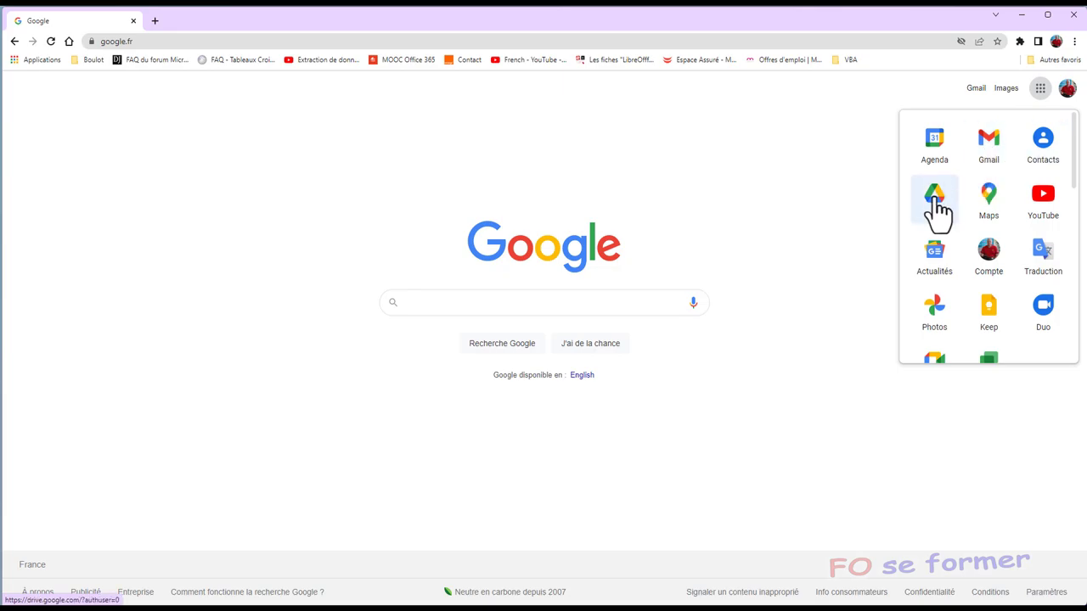
{"action": "left_click", "coordinate": [853, 165]}
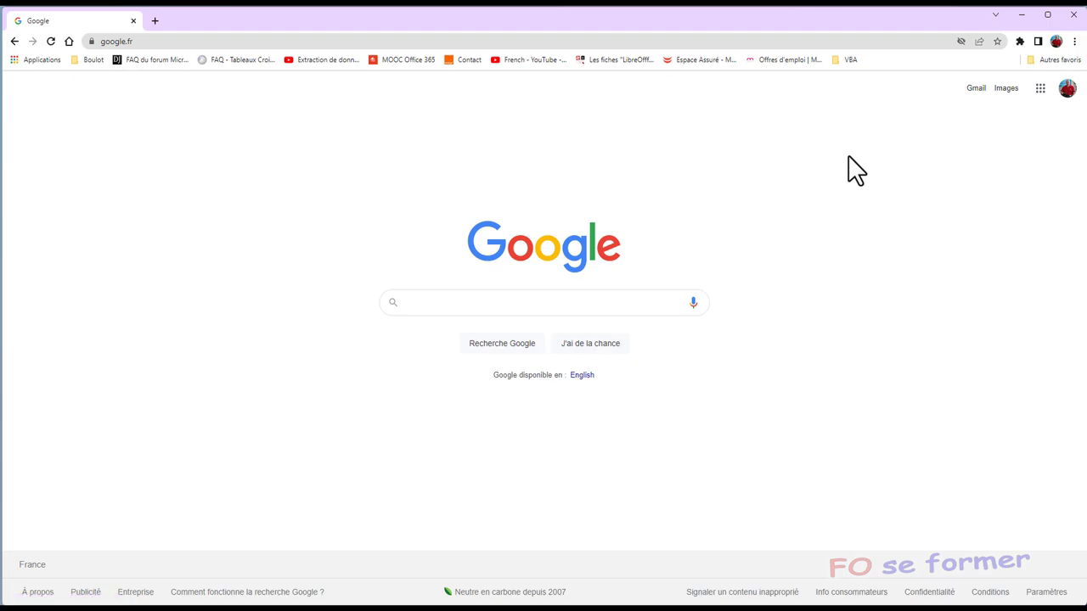
{"action": "left_click", "coordinate": [575, 39]}
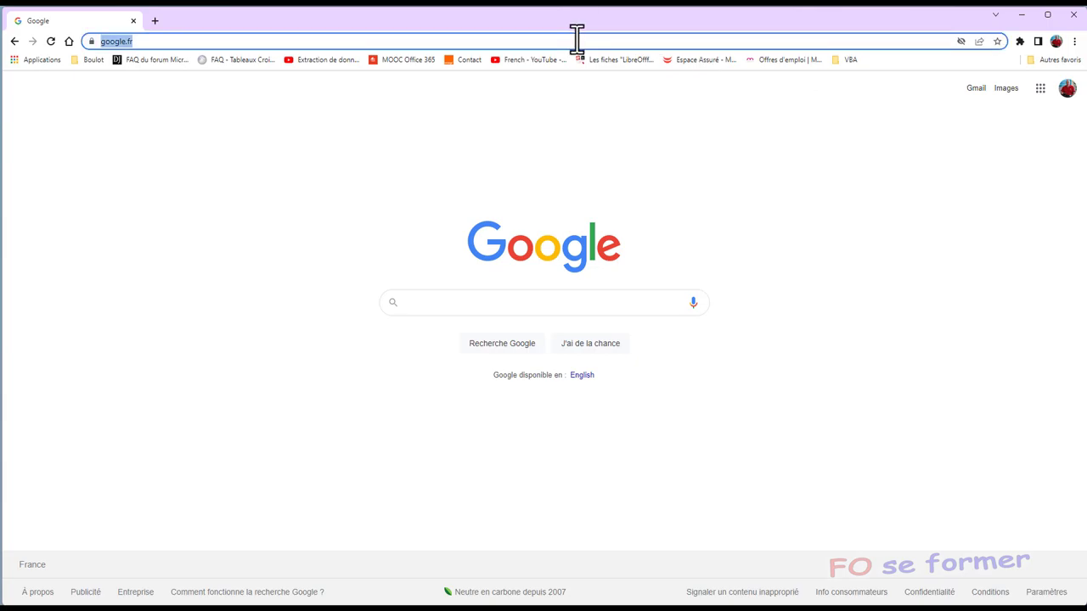
{"action": "type", "text": "mi"}
{"action": "key", "text": "BackSpace"}
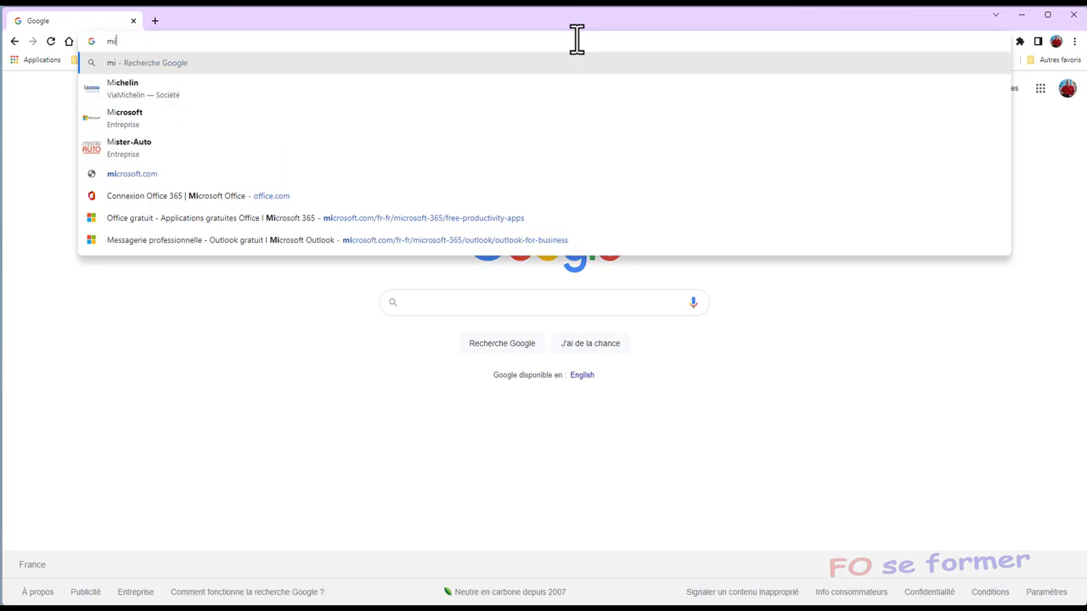
{"action": "key", "text": "BackSpace"}
{"action": "key", "text": "BackSpace"}
{"action": "type", "text": "off"}
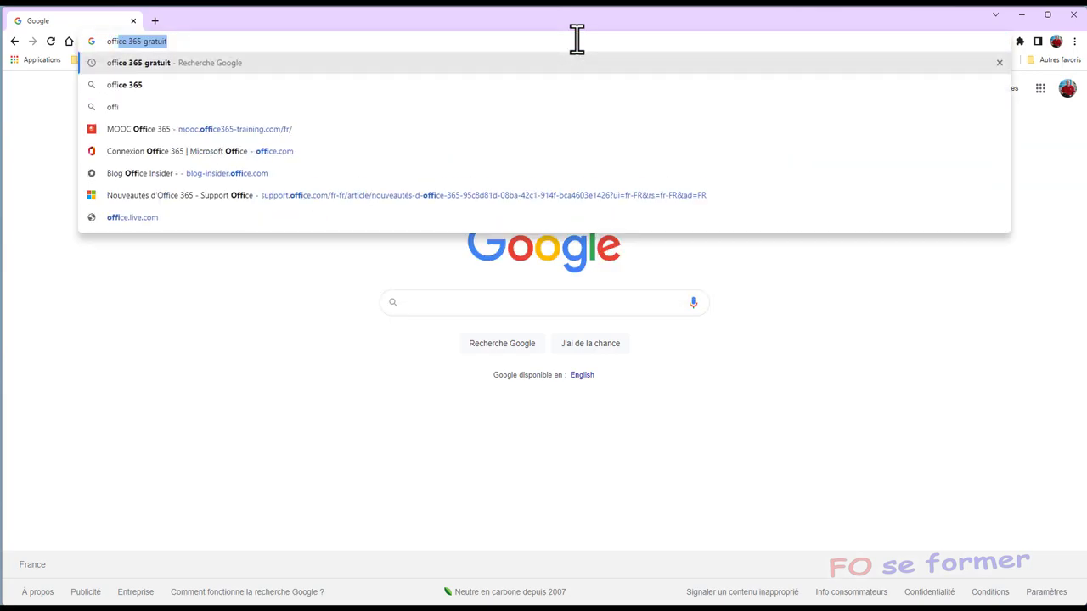
{"action": "type", "text": "ice"}
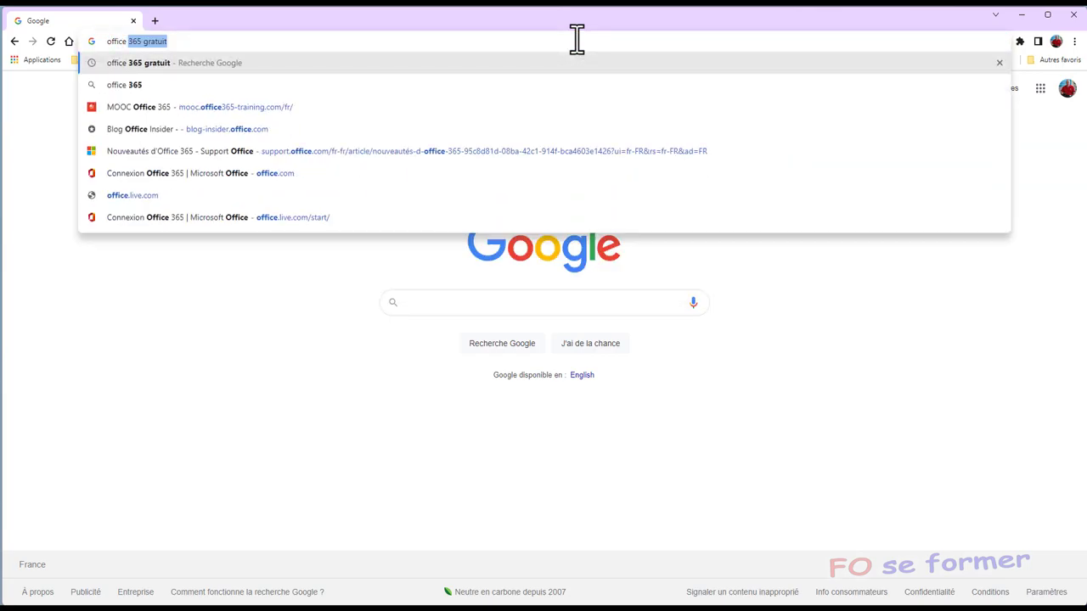
{"action": "key", "text": "Tab"}
{"action": "left_click", "coordinate": [444, 68]}
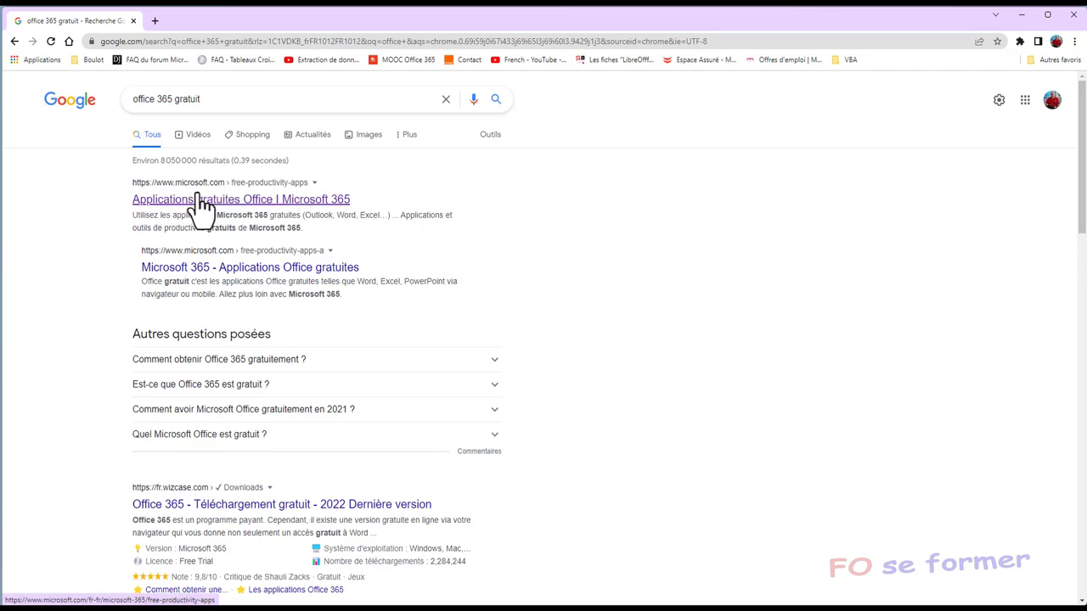
Step: Open Microsoft's free Office apps page from the results and accept its cookies
{"action": "left_click", "coordinate": [257, 207]}
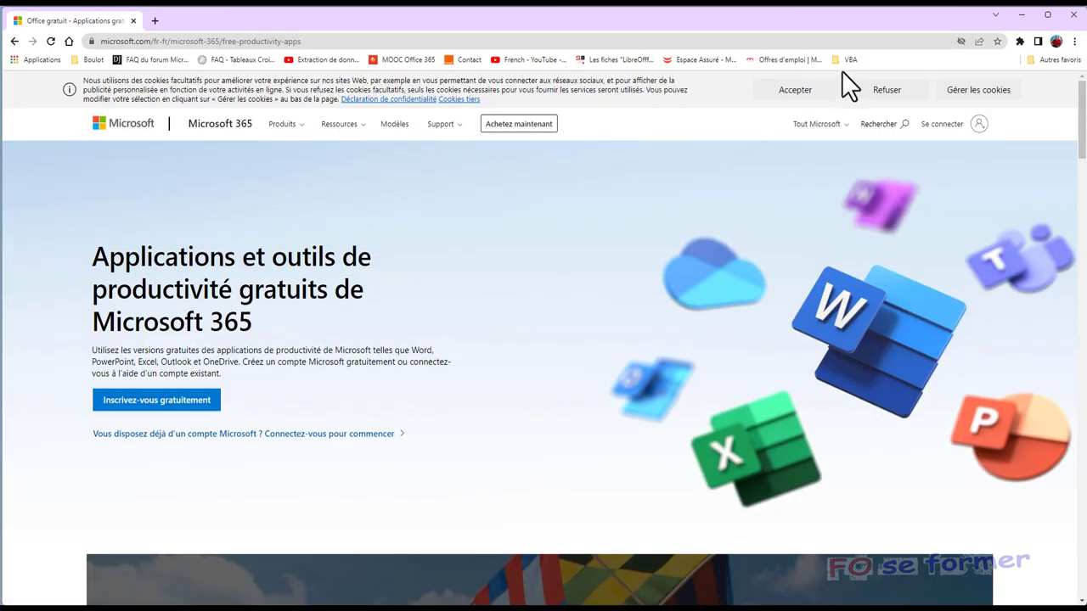
{"action": "left_click", "coordinate": [797, 91]}
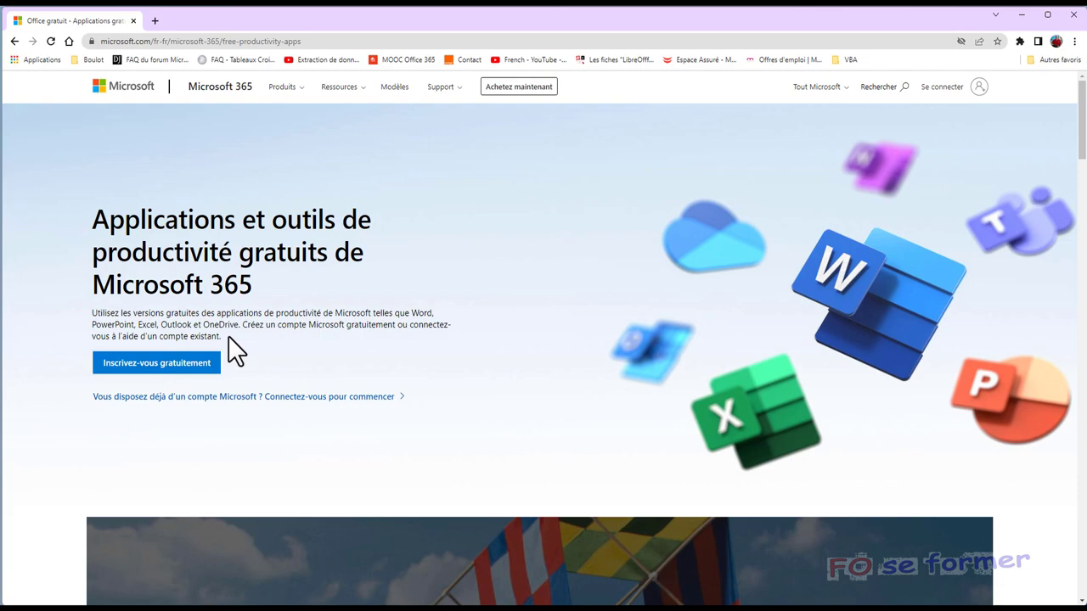
{"action": "scroll", "coordinate": [348, 280], "scroll_direction": "down", "scroll_amount": 4}
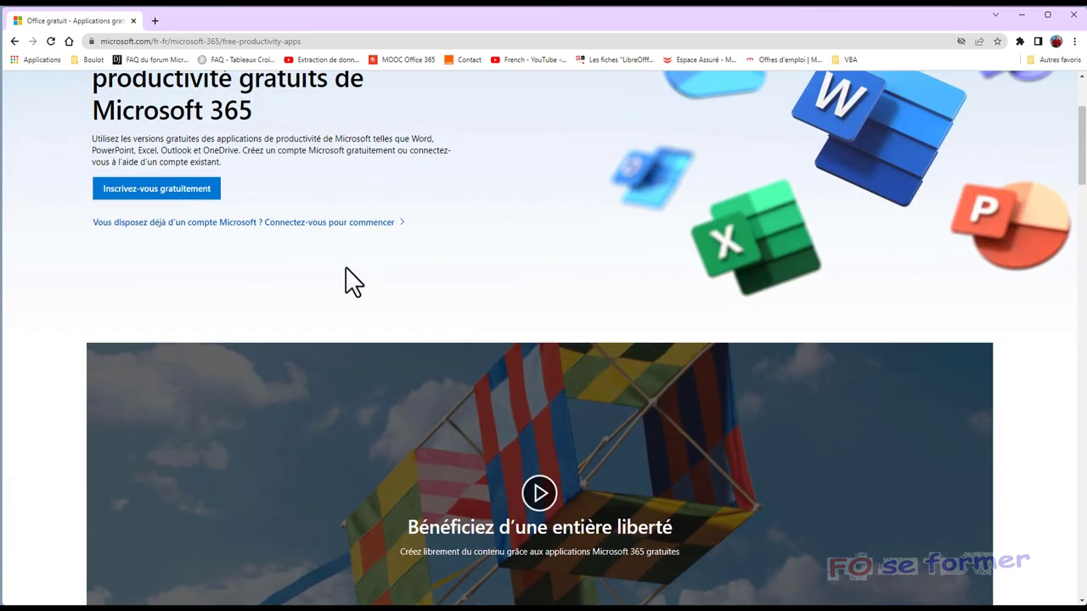
{"action": "scroll", "coordinate": [345, 265], "scroll_direction": "down", "scroll_amount": 5}
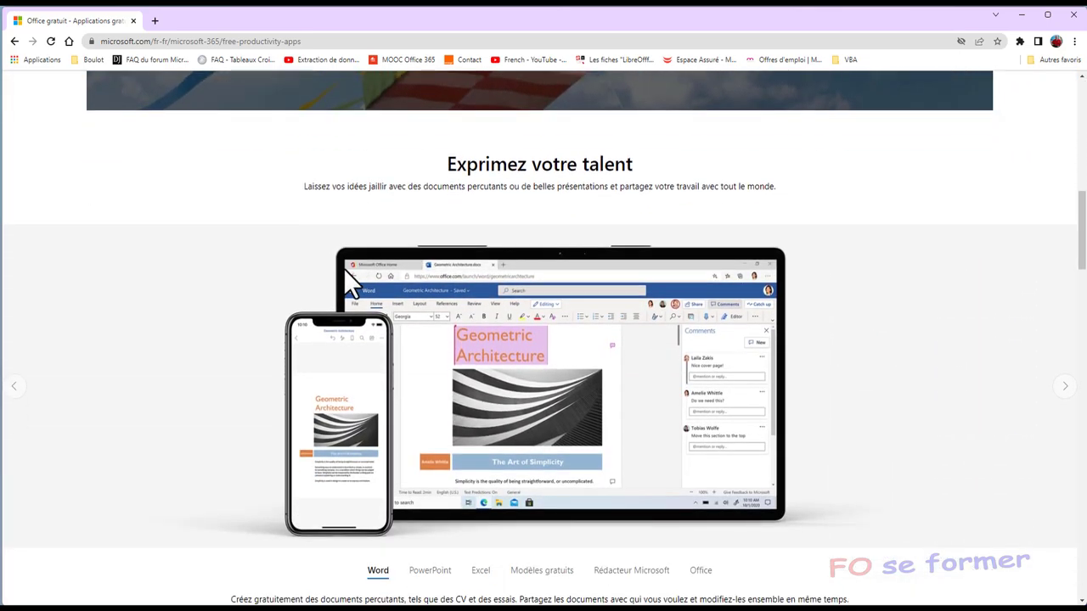
{"action": "scroll", "coordinate": [373, 250], "scroll_direction": "down", "scroll_amount": 2}
{"action": "scroll", "coordinate": [371, 257], "scroll_direction": "down", "scroll_amount": 3}
{"action": "scroll", "coordinate": [371, 257], "scroll_direction": "down", "scroll_amount": 1}
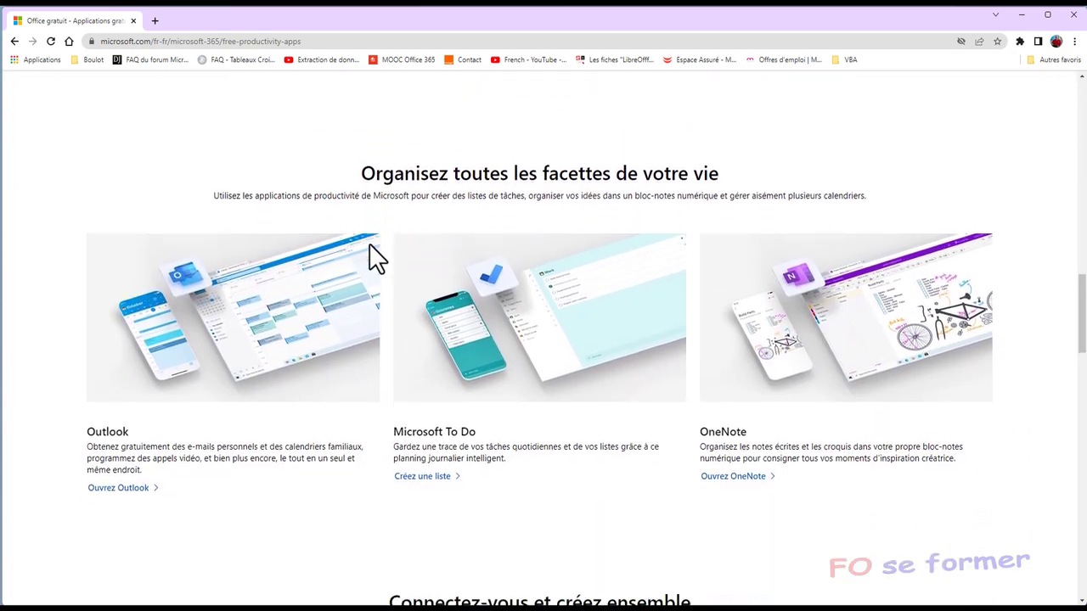
{"action": "scroll", "coordinate": [371, 255], "scroll_direction": "down", "scroll_amount": 2}
Step: Start free sign-up with 'Inscrivez-vous gratuitement'
{"action": "scroll", "coordinate": [371, 259], "scroll_direction": "up", "scroll_amount": 4}
{"action": "scroll", "coordinate": [371, 261], "scroll_direction": "up", "scroll_amount": 4}
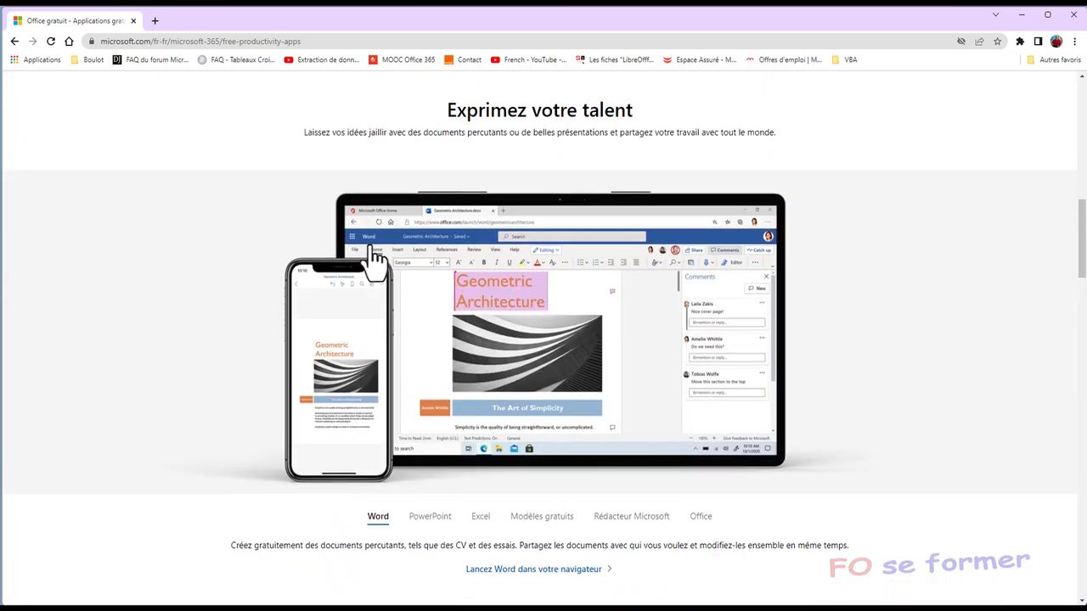
{"action": "scroll", "coordinate": [374, 263], "scroll_direction": "up", "scroll_amount": 5}
{"action": "scroll", "coordinate": [371, 263], "scroll_direction": "up", "scroll_amount": 5}
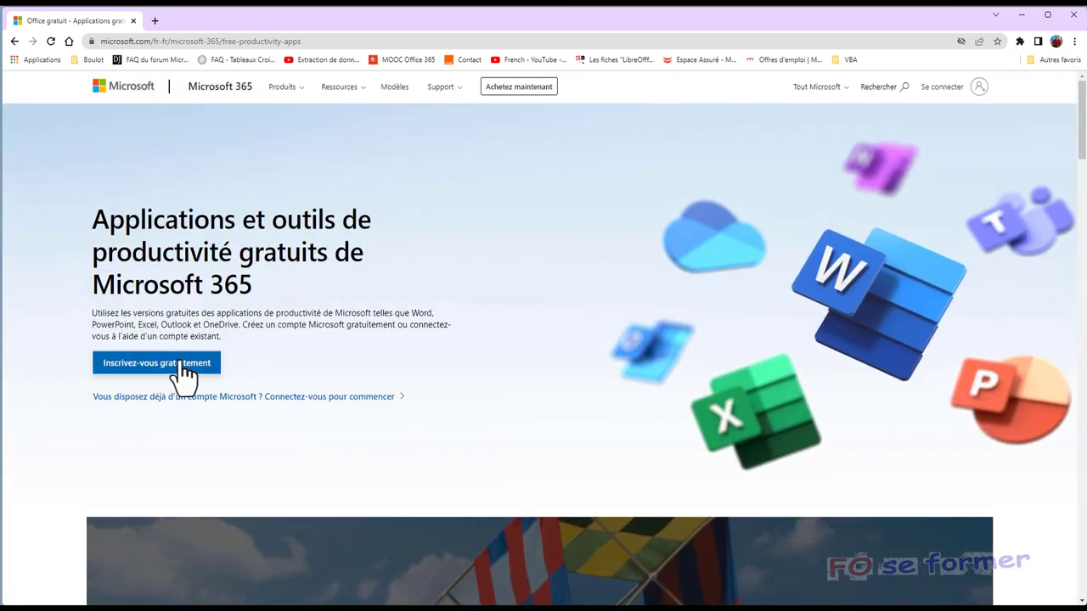
{"action": "left_click", "coordinate": [183, 377]}
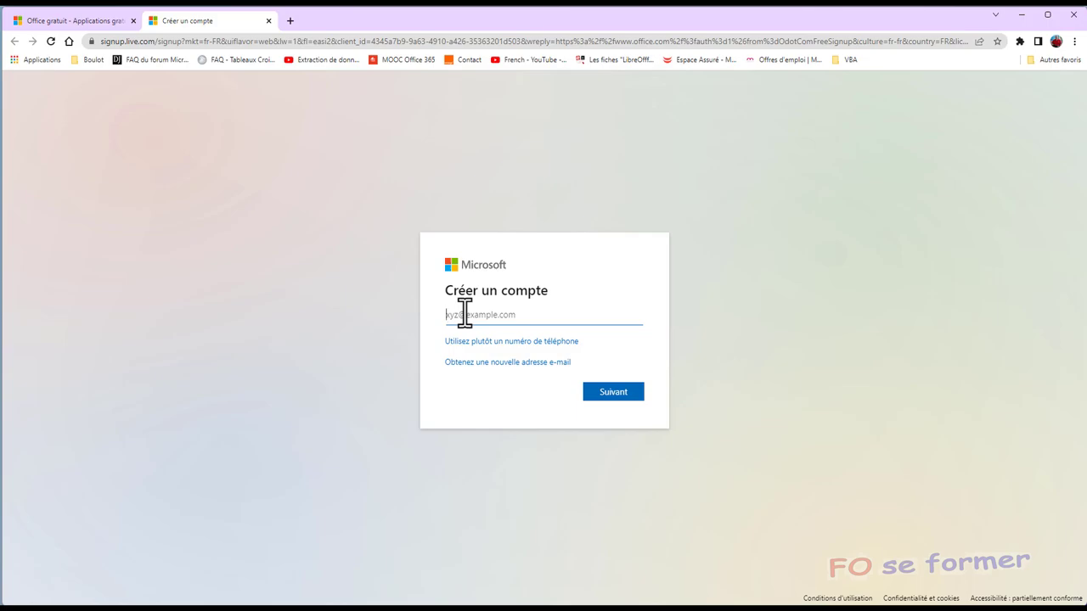
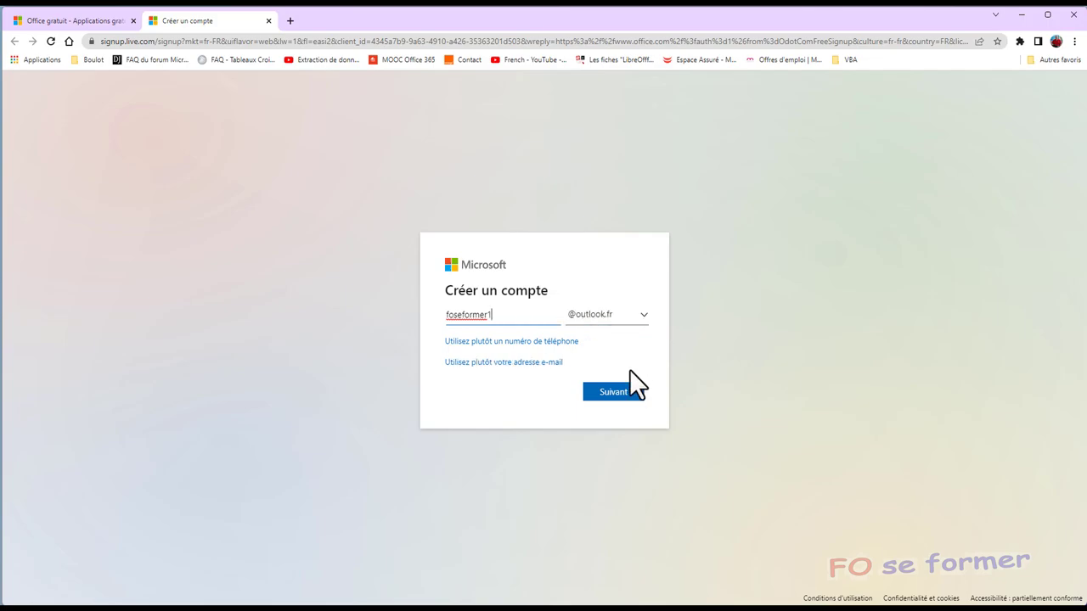
{"action": "left_click", "coordinate": [617, 393]}
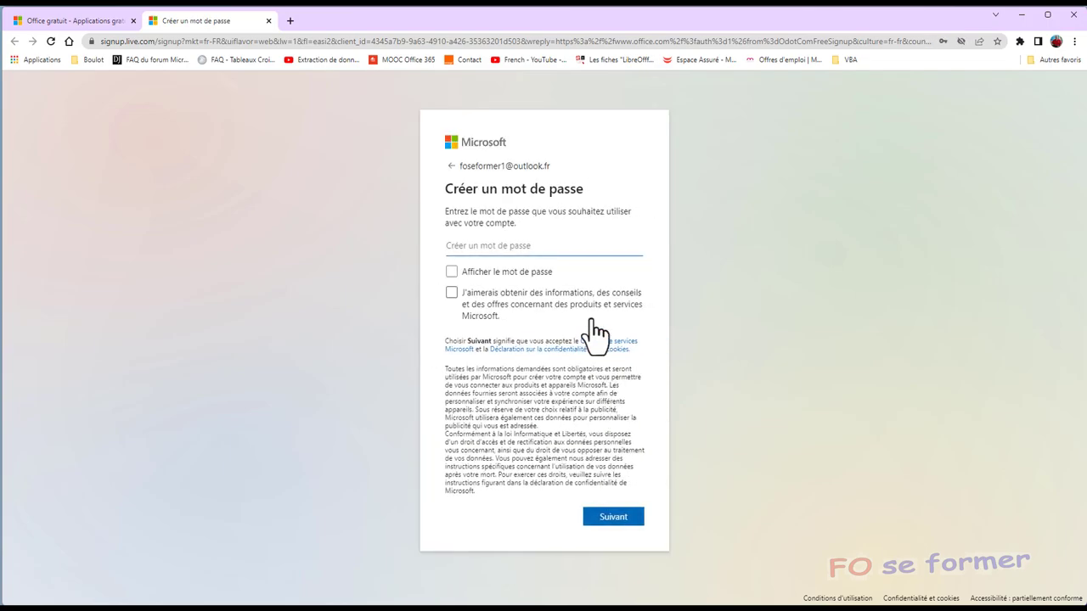
Step: Type a password for the new account and submit it with Suivant
{"action": "left_click", "coordinate": [553, 246]}
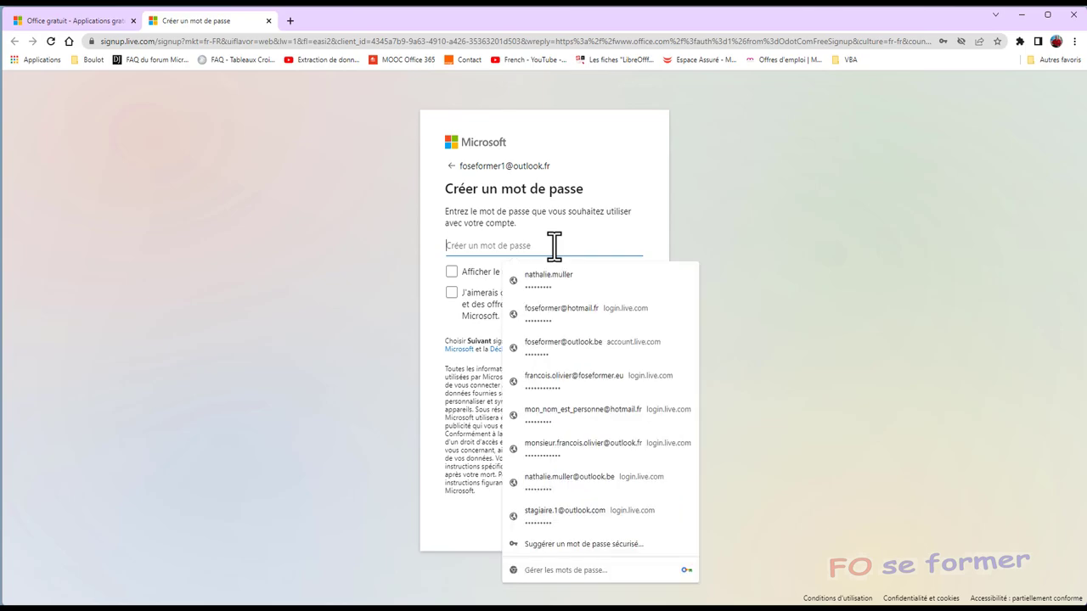
{"action": "left_click", "coordinate": [450, 272]}
{"action": "left_click", "coordinate": [480, 244]}
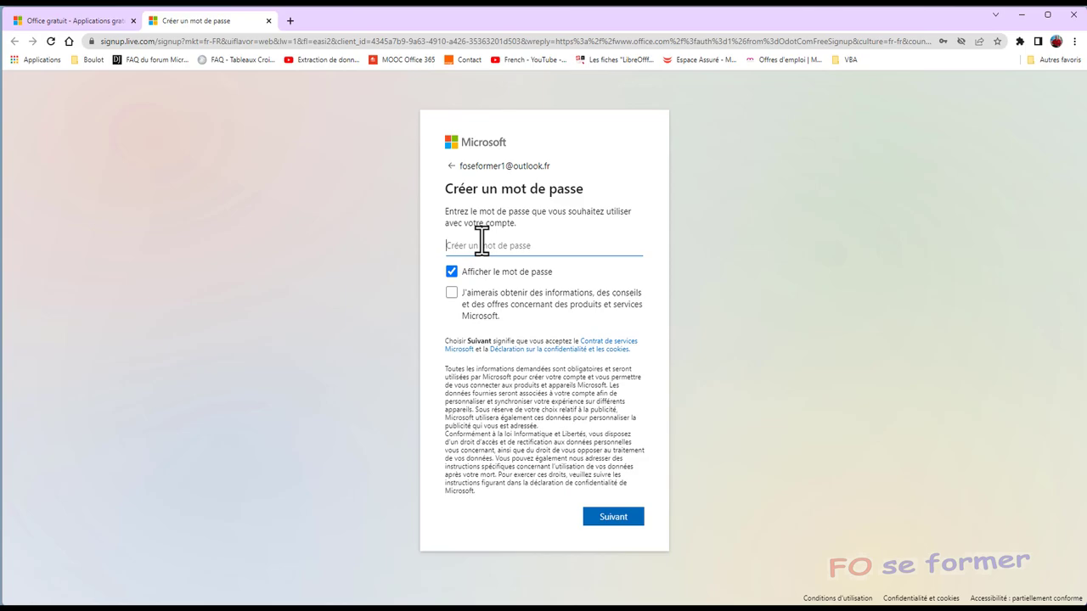
{"action": "left_click", "coordinate": [462, 272]}
{"action": "left_click", "coordinate": [479, 246]}
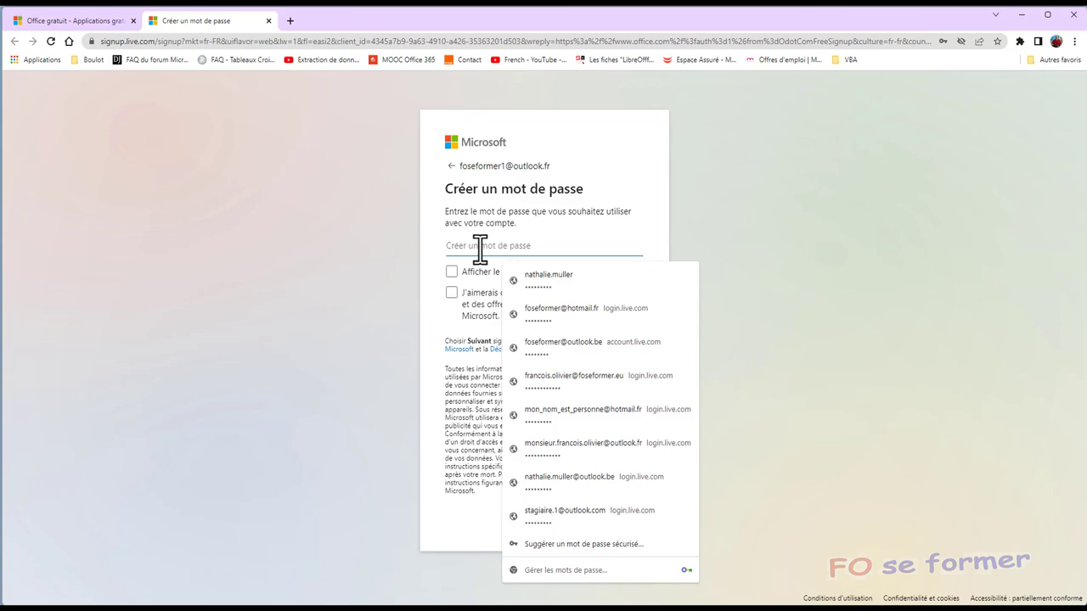
{"action": "type", "text": "••••••"}
{"action": "type", "text": "••••••"}
{"action": "left_click", "coordinate": [437, 311]}
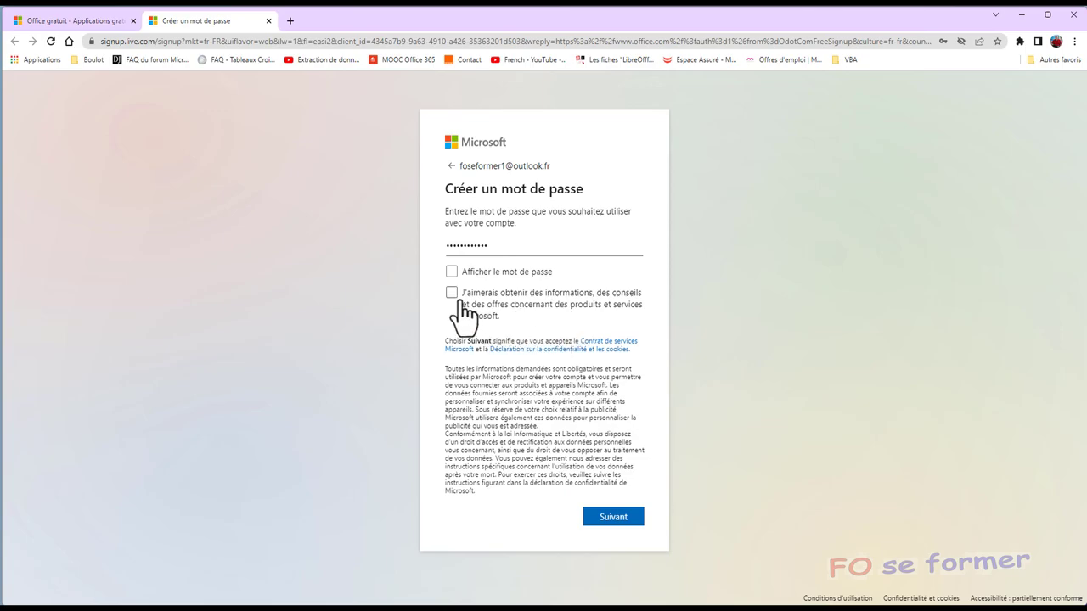
{"action": "left_click", "coordinate": [627, 519]}
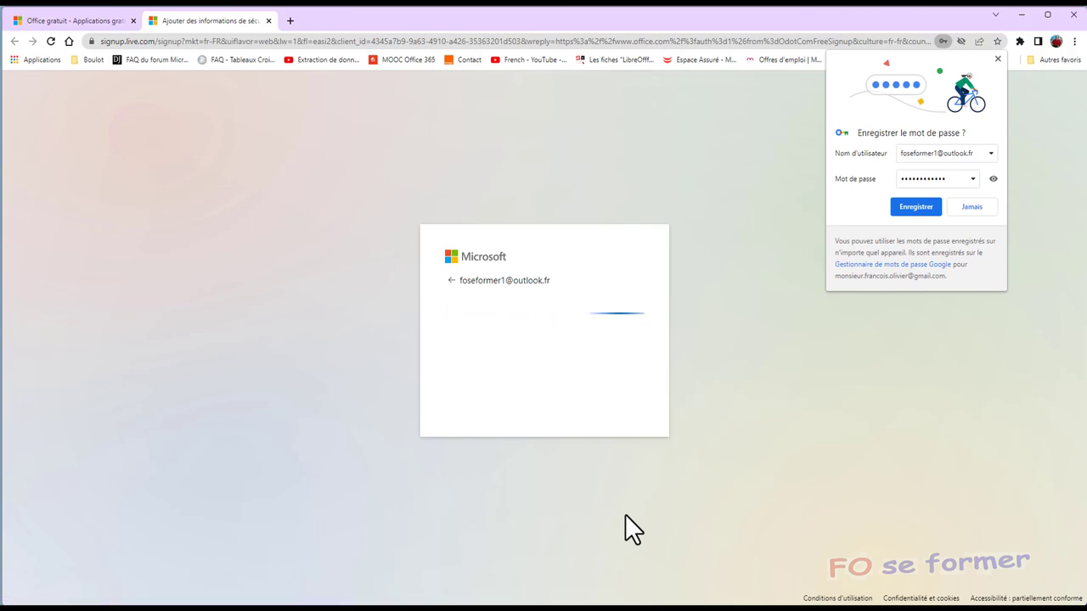
Step: Save the password in Chrome, then solve the puzzle by picking the two-identical-objects tile
{"action": "left_click", "coordinate": [916, 206]}
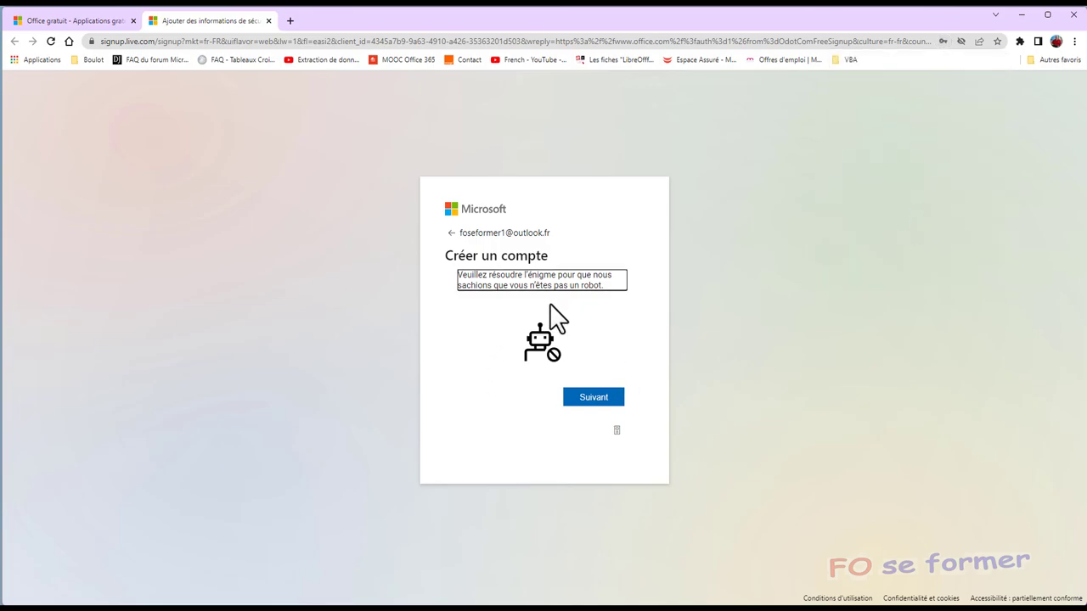
{"action": "left_click", "coordinate": [592, 397]}
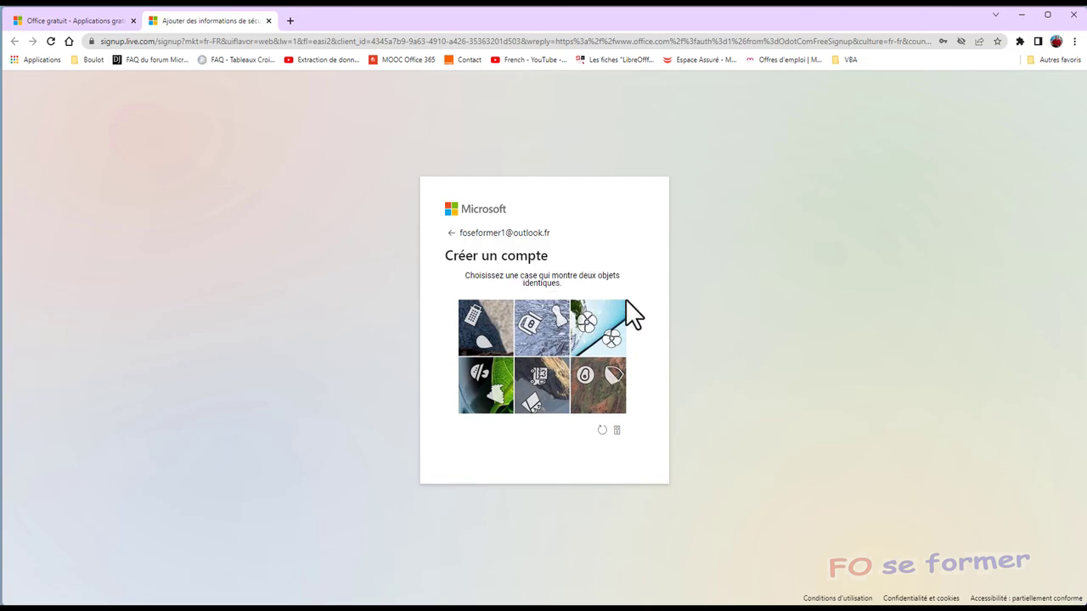
{"action": "left_click", "coordinate": [613, 328]}
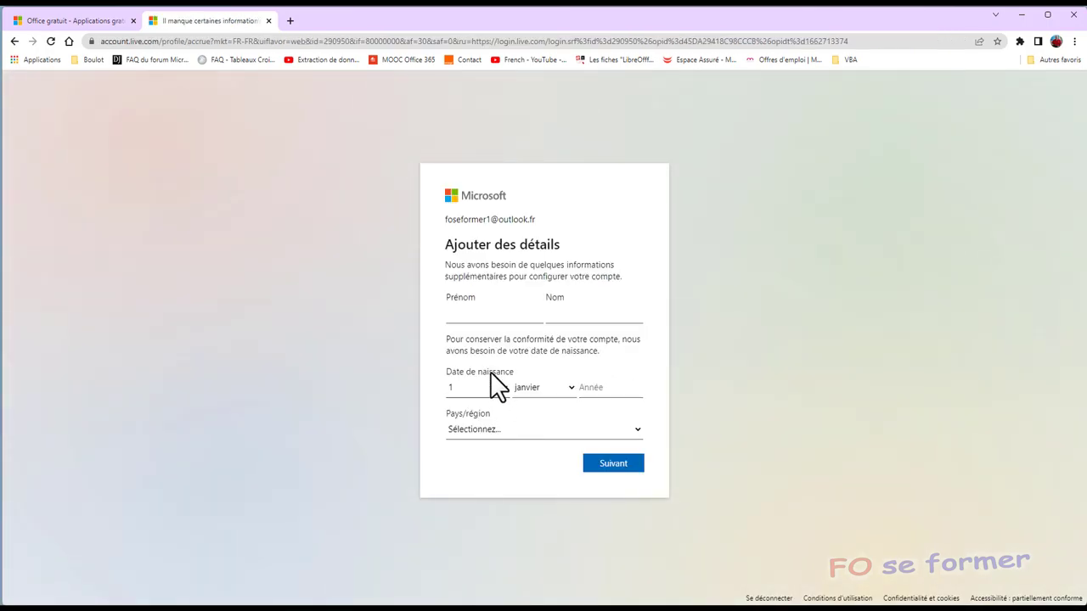
Step: Fill in the account holder's first and last names
{"action": "left_click", "coordinate": [490, 317]}
{"action": "key", "text": "Tab"}
Step: Set birth year 1980 and country France, then submit the details
{"action": "left_click", "coordinate": [585, 392]}
{"action": "mouse_move", "coordinate": [674, 607]}
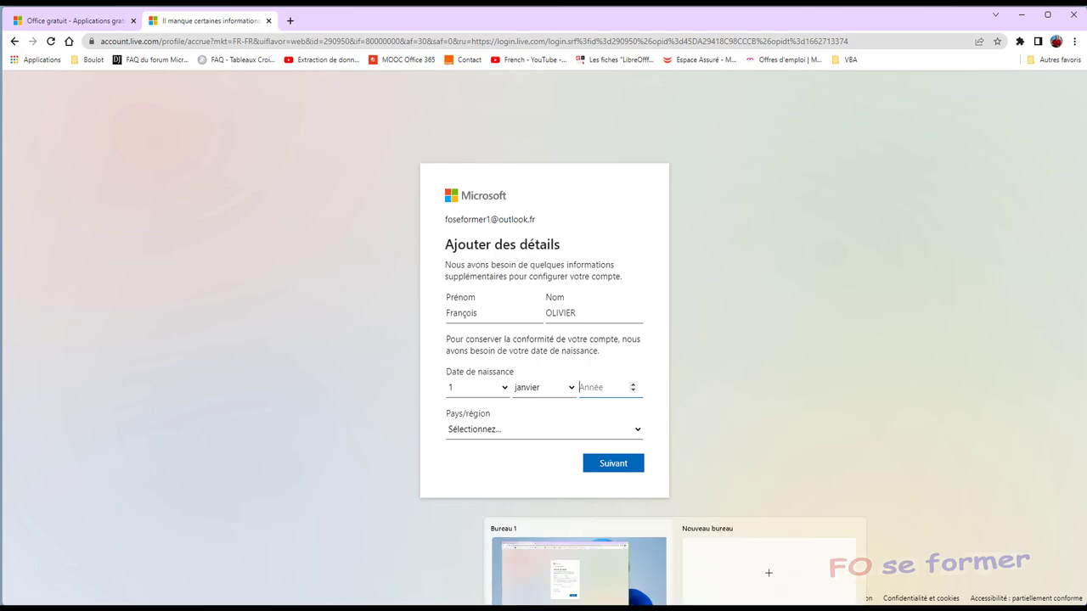
{"action": "type", "text": "19"}
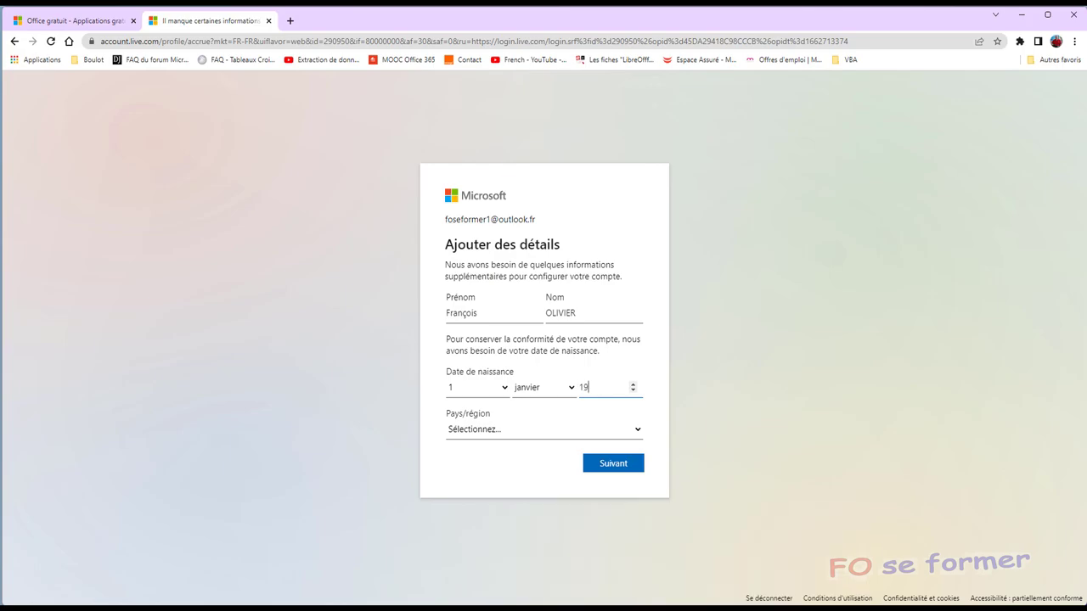
{"action": "type", "text": "80"}
{"action": "left_click", "coordinate": [632, 429]}
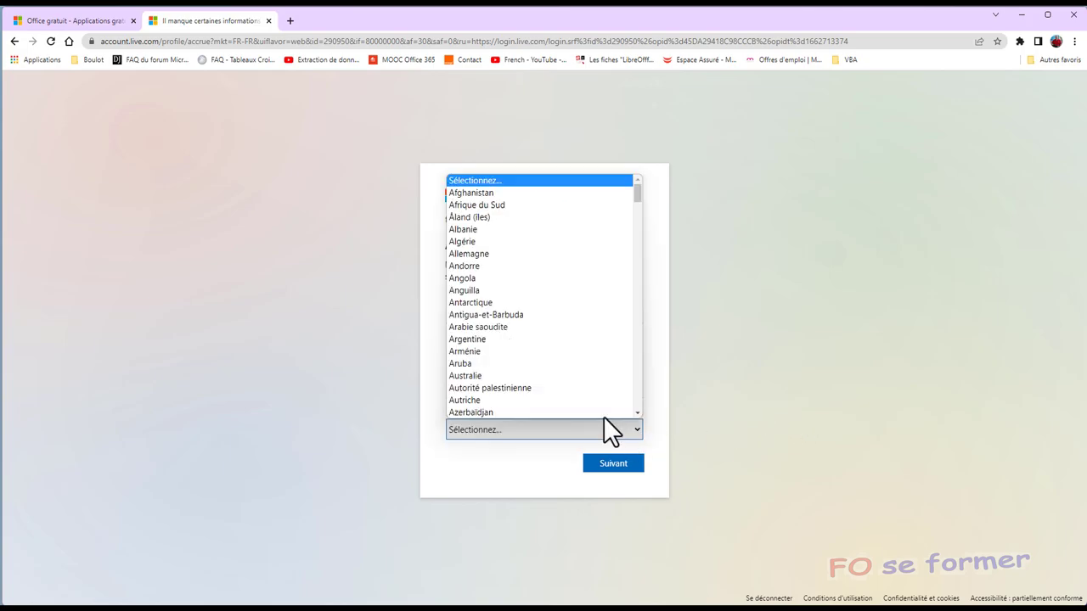
{"action": "scroll", "coordinate": [597, 316], "scroll_direction": "down", "scroll_amount": 4}
{"action": "scroll", "coordinate": [597, 316], "scroll_direction": "down", "scroll_amount": 4}
{"action": "scroll", "coordinate": [597, 316], "scroll_direction": "down", "scroll_amount": 2}
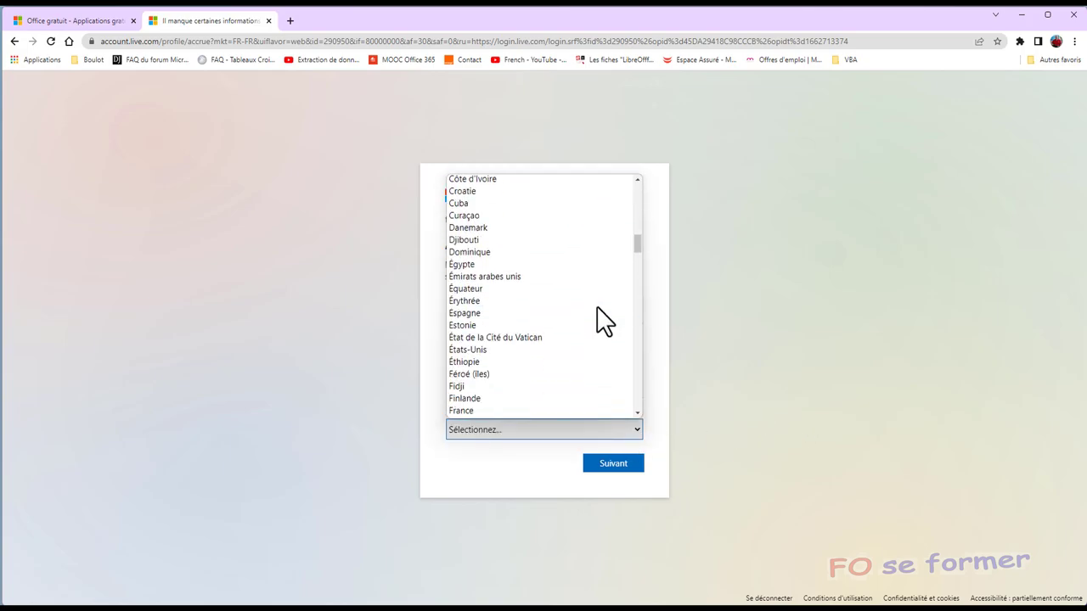
{"action": "left_click", "coordinate": [516, 411]}
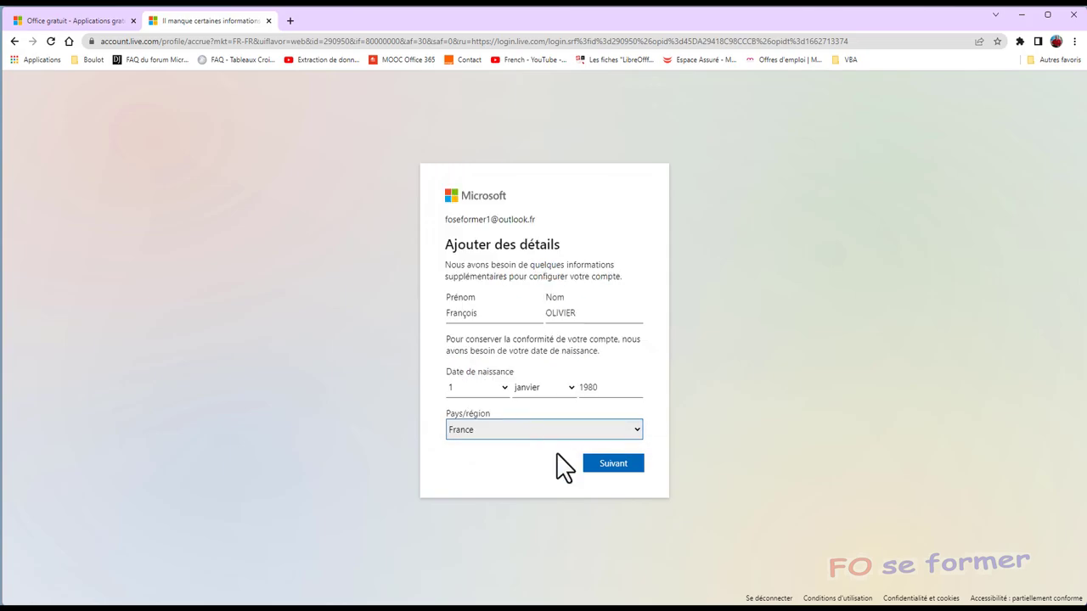
{"action": "left_click", "coordinate": [641, 470]}
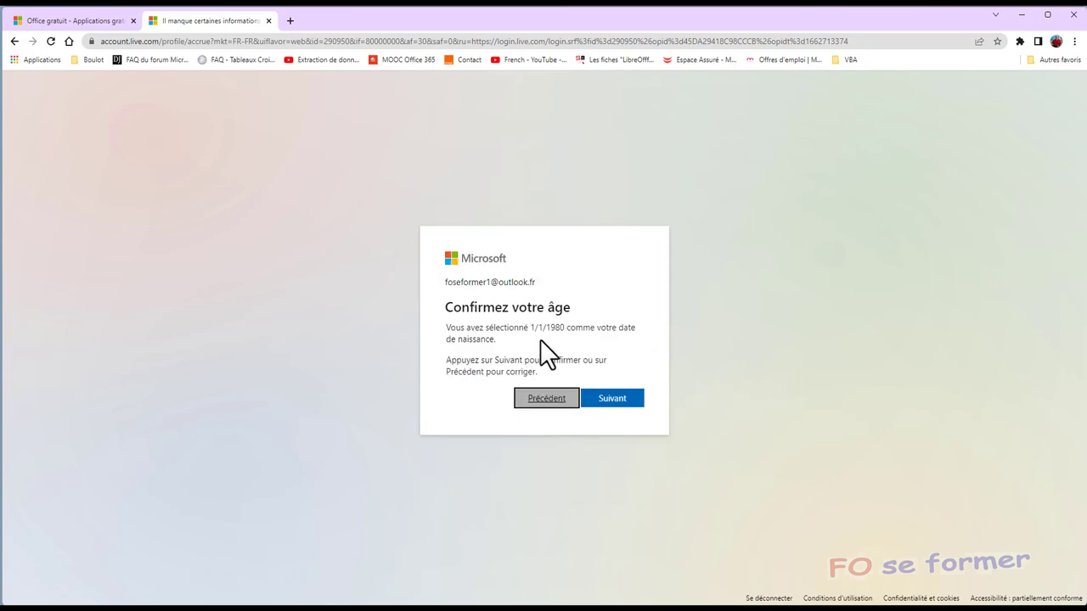
Step: Confirm the 1/1/1980 birth date and answer Oui to staying signed in
{"action": "left_click", "coordinate": [611, 401]}
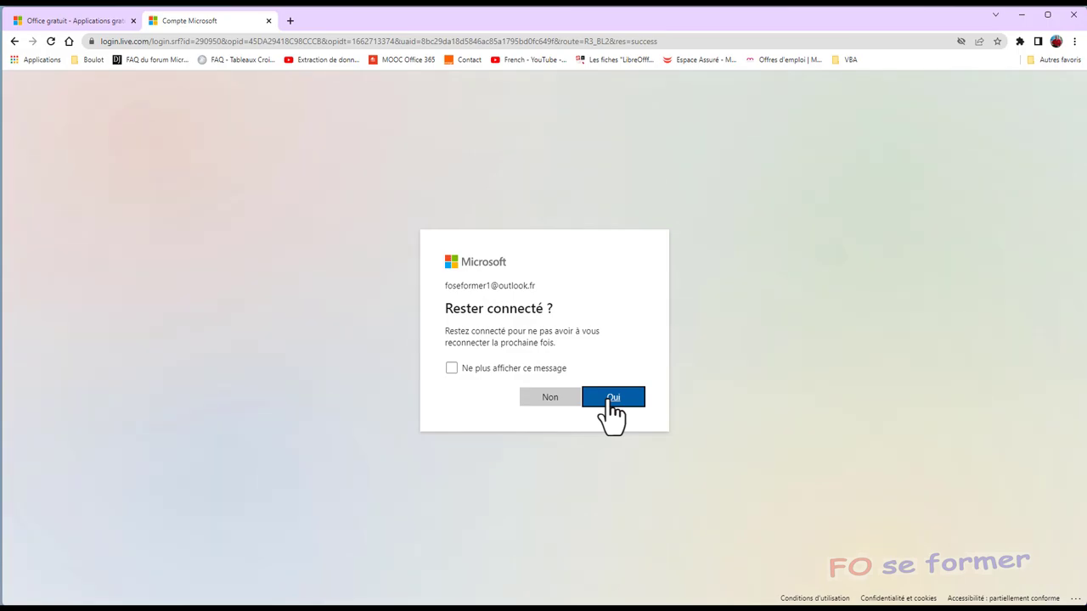
{"action": "left_click", "coordinate": [624, 414]}
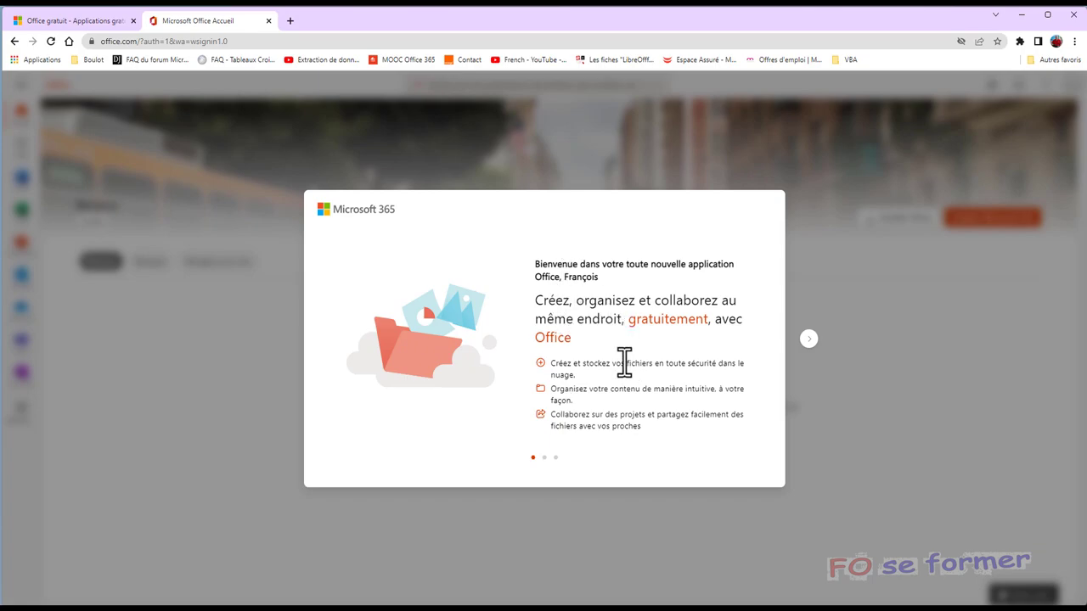
Step: Step through the three Office welcome slides and close the carousel
{"action": "left_click", "coordinate": [808, 339]}
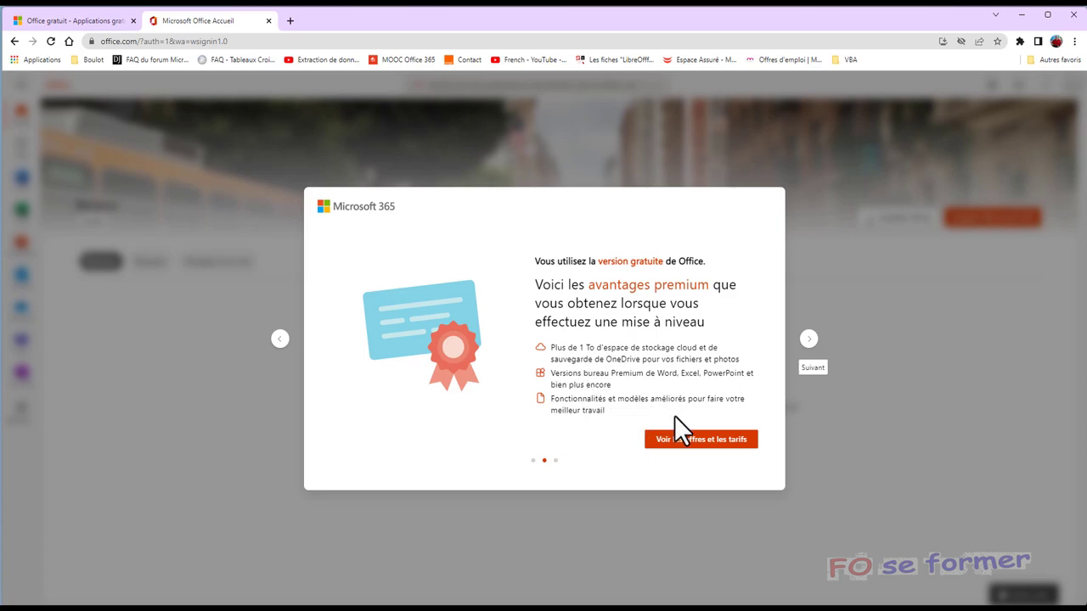
{"action": "left_click", "coordinate": [809, 340]}
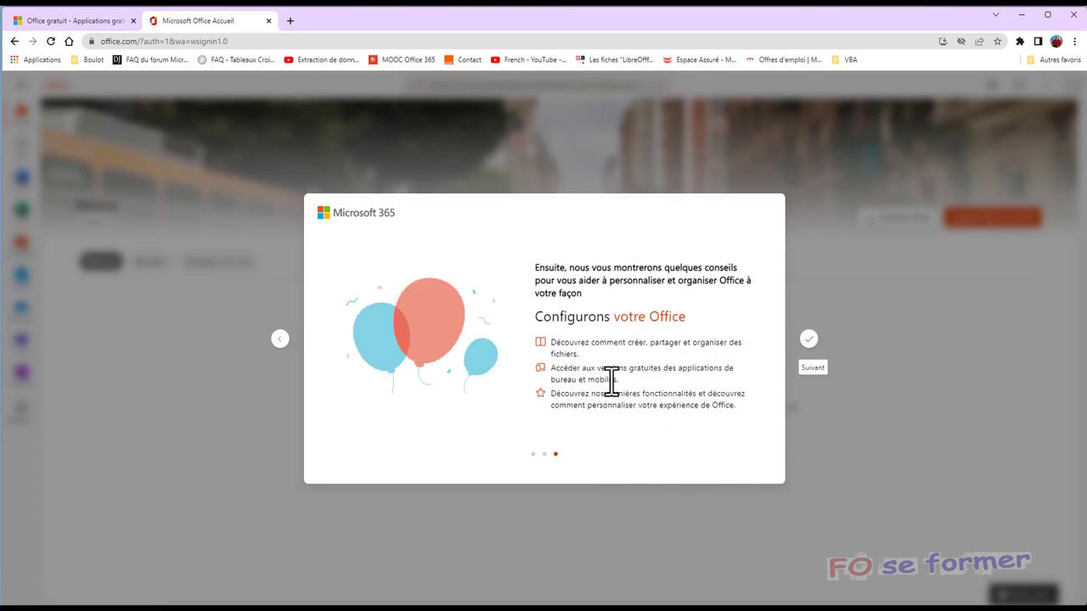
{"action": "left_click", "coordinate": [808, 340]}
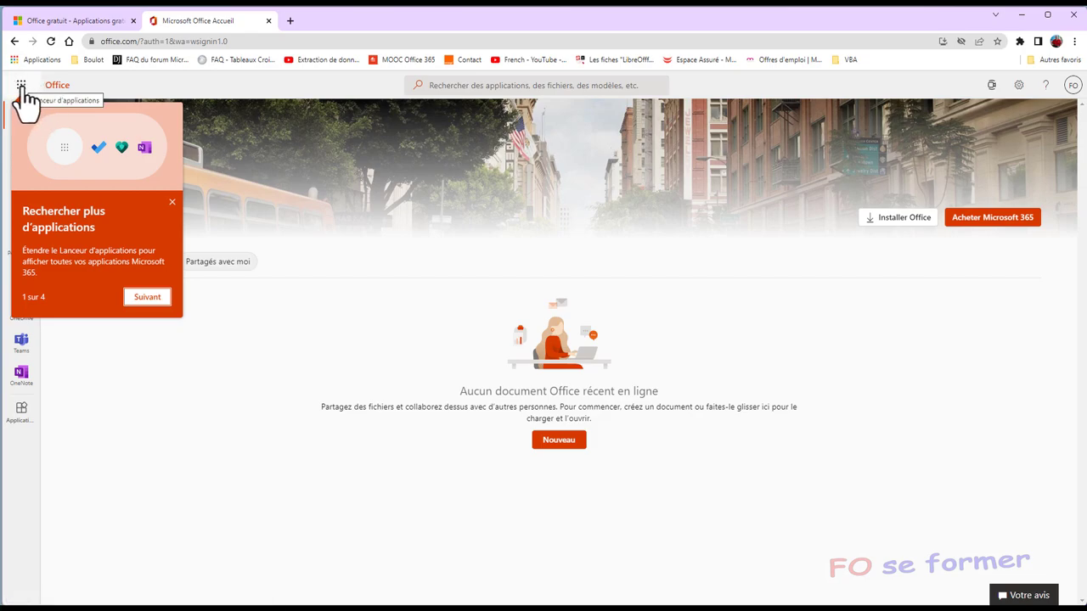
Step: Advance through tour tips 1 to 4 and close the last with OK
{"action": "left_click", "coordinate": [146, 297]}
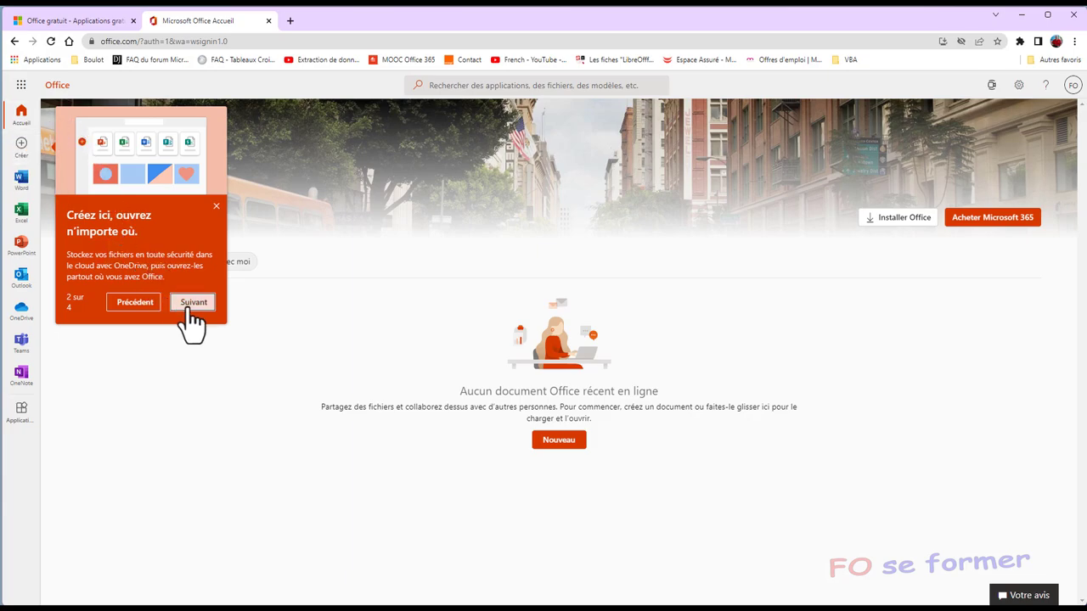
{"action": "left_click", "coordinate": [193, 303]}
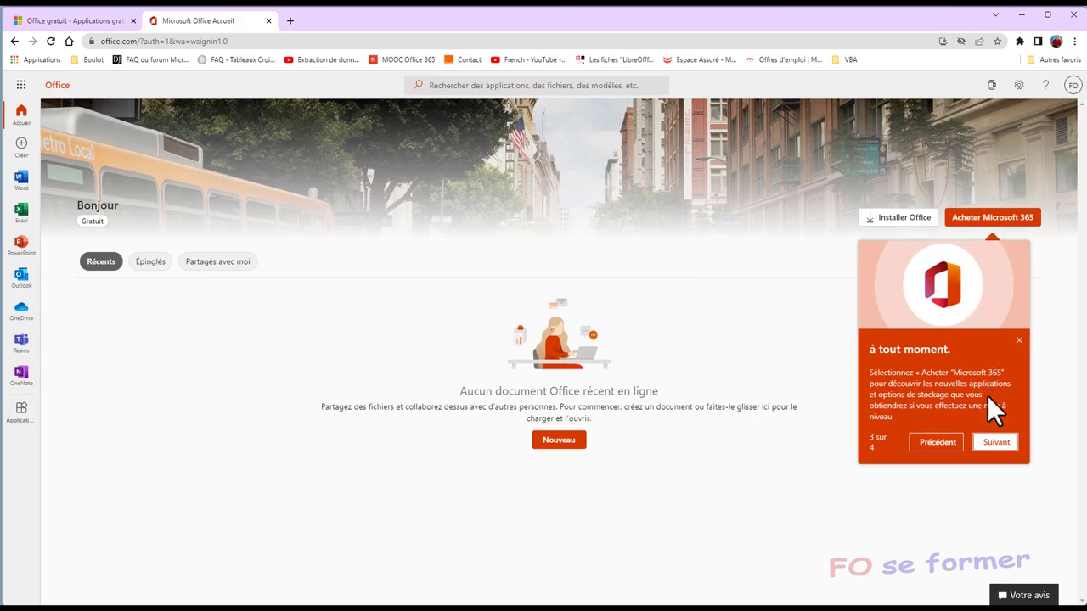
{"action": "left_click", "coordinate": [995, 442]}
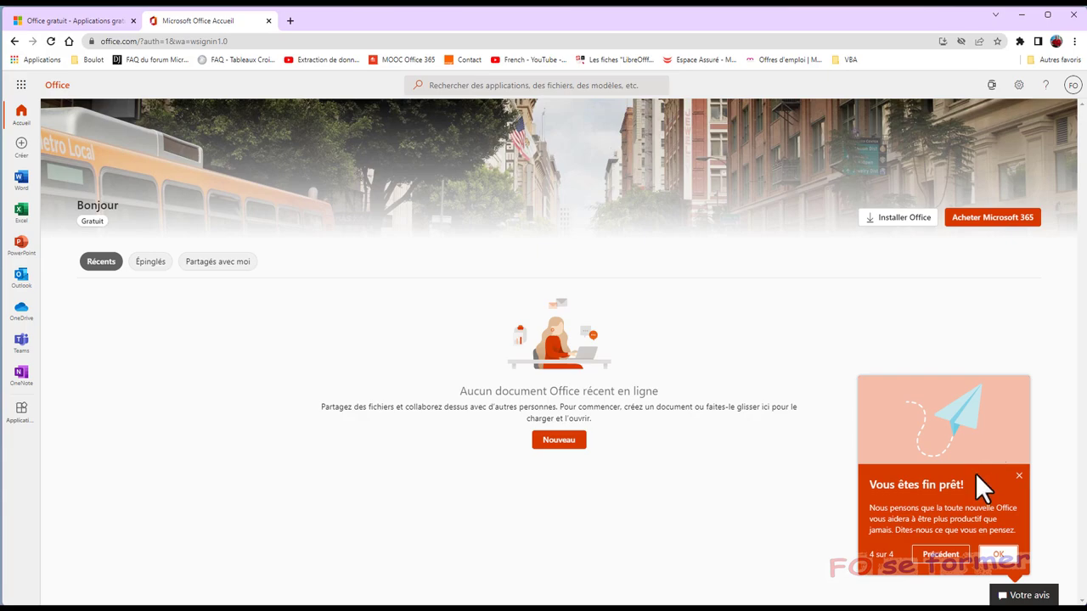
{"action": "left_click", "coordinate": [997, 555]}
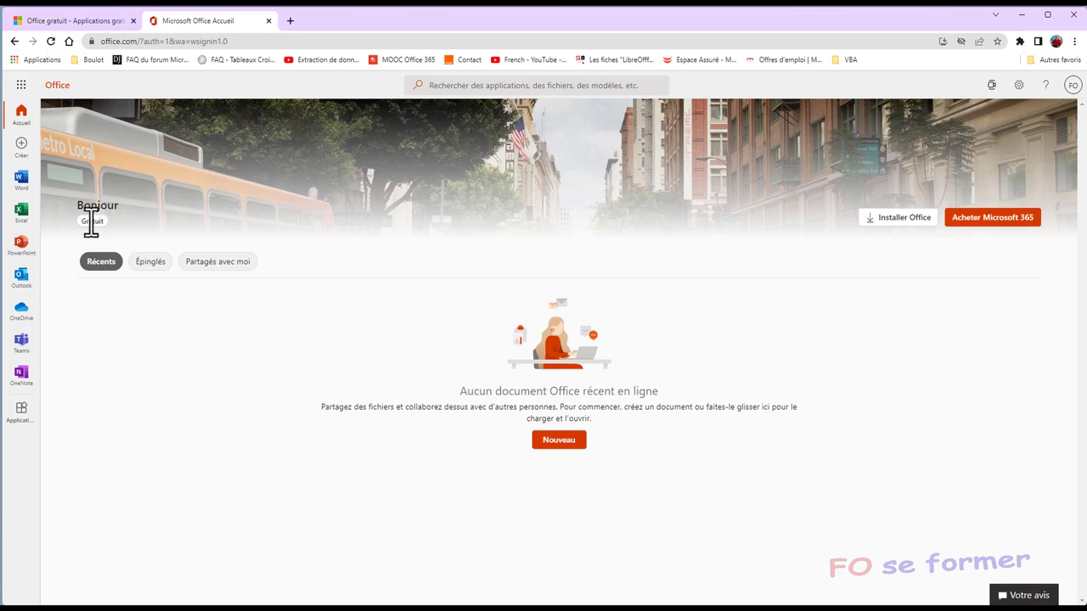
Step: Show all Microsoft 365 apps via the app launcher's Toutes les applications
{"action": "left_click", "coordinate": [21, 86]}
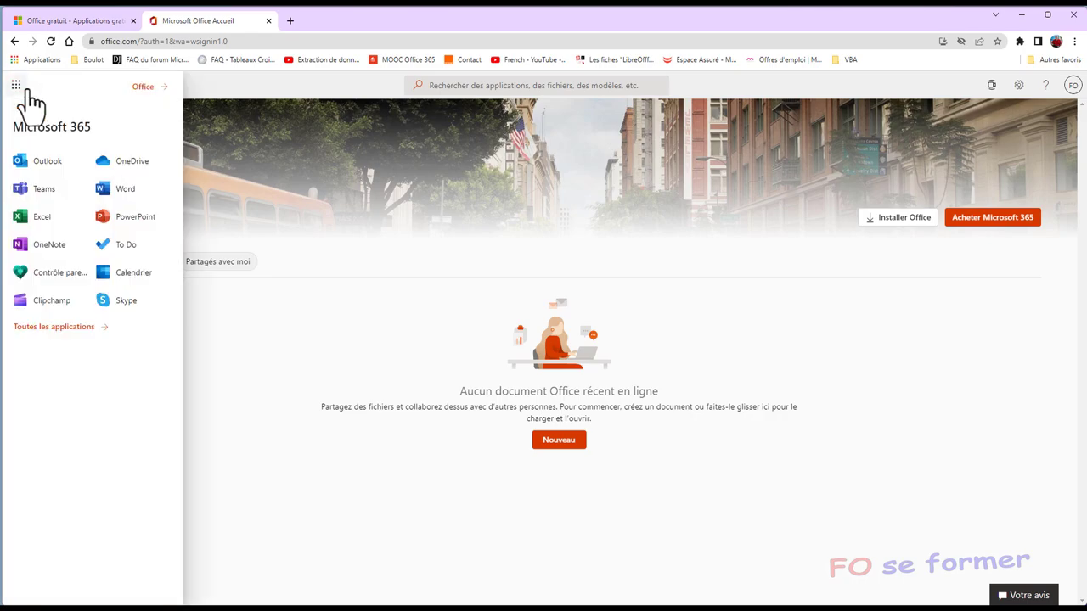
{"action": "left_click", "coordinate": [54, 328]}
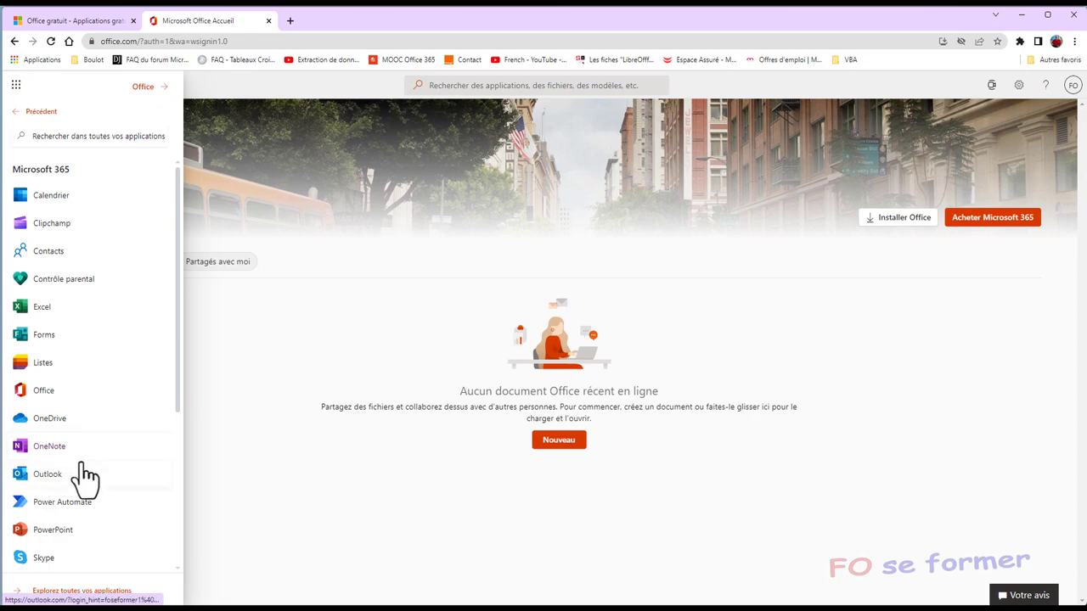
{"action": "scroll", "coordinate": [90, 482], "scroll_direction": "down", "scroll_amount": 3}
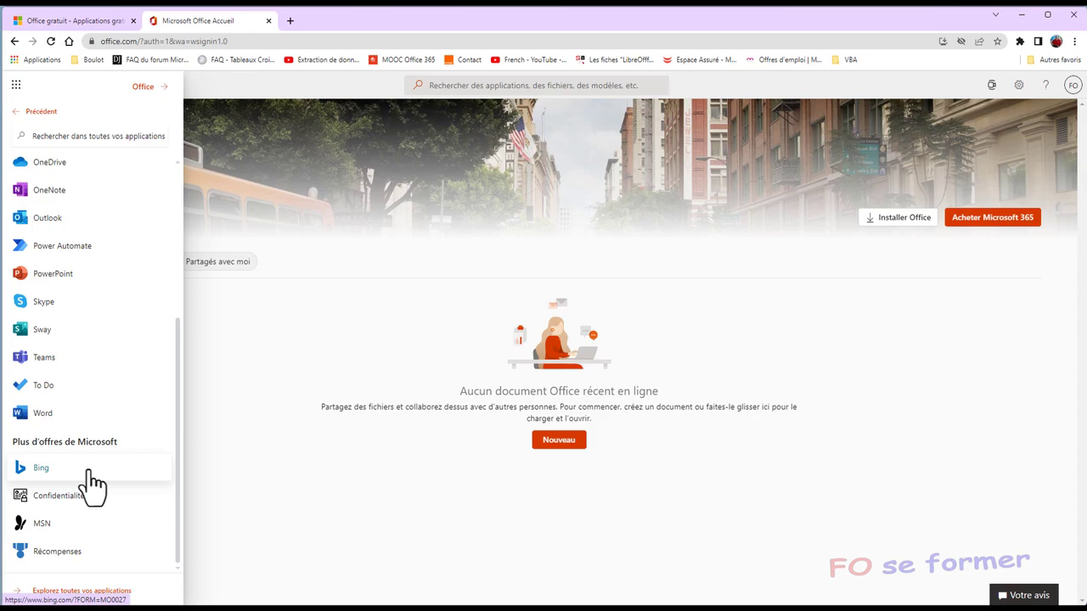
Step: From the all-apps page, open Lists and OneDrive in new tabs and go to Lists
{"action": "left_click", "coordinate": [104, 592]}
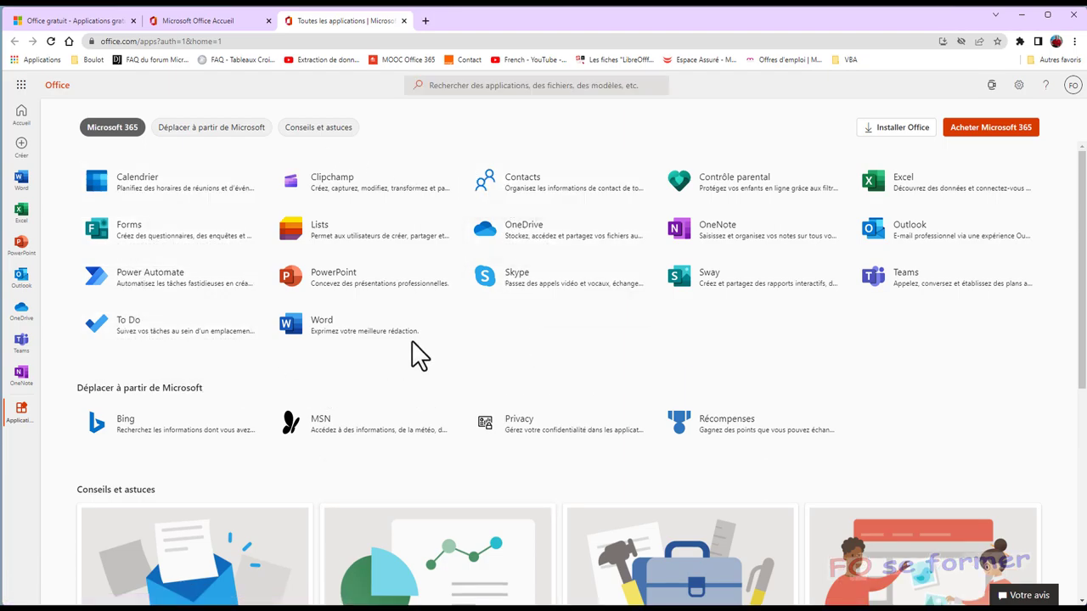
{"action": "right_click", "coordinate": [329, 234]}
{"action": "left_click", "coordinate": [341, 240]}
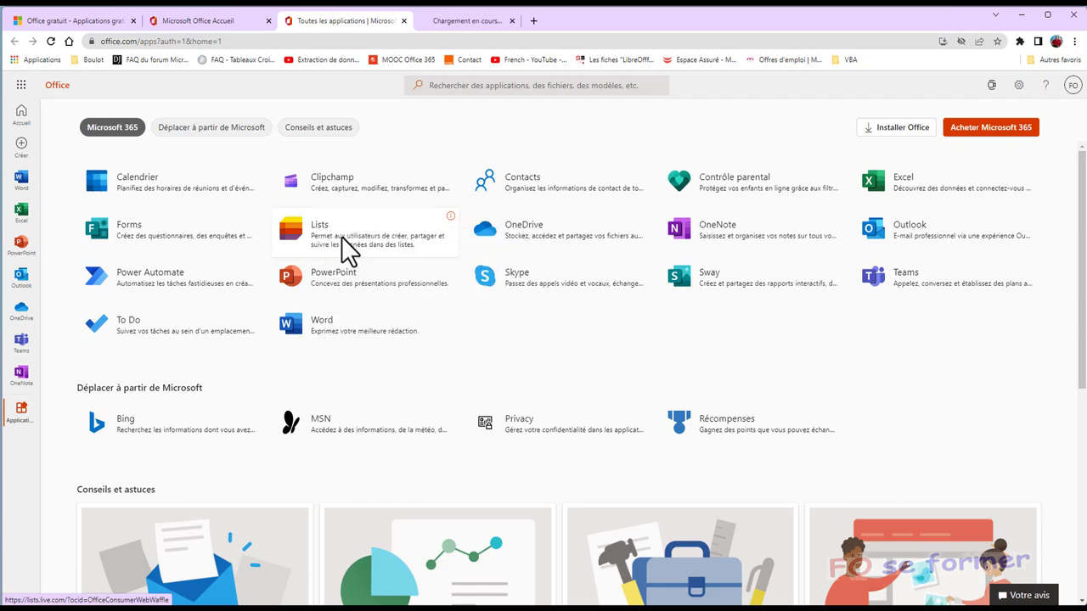
{"action": "right_click", "coordinate": [547, 228]}
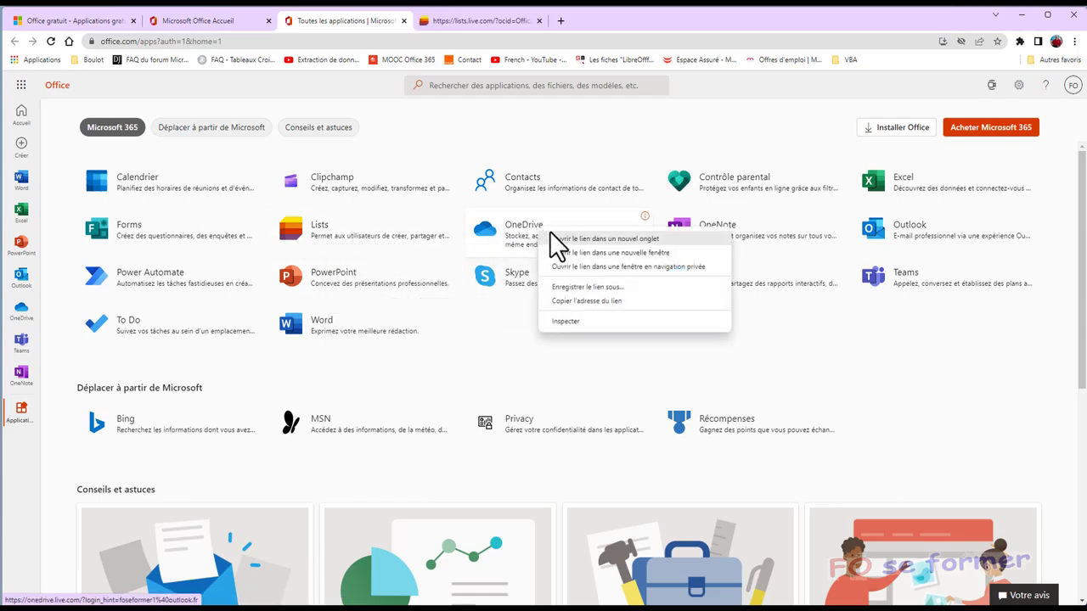
{"action": "left_click", "coordinate": [551, 234]}
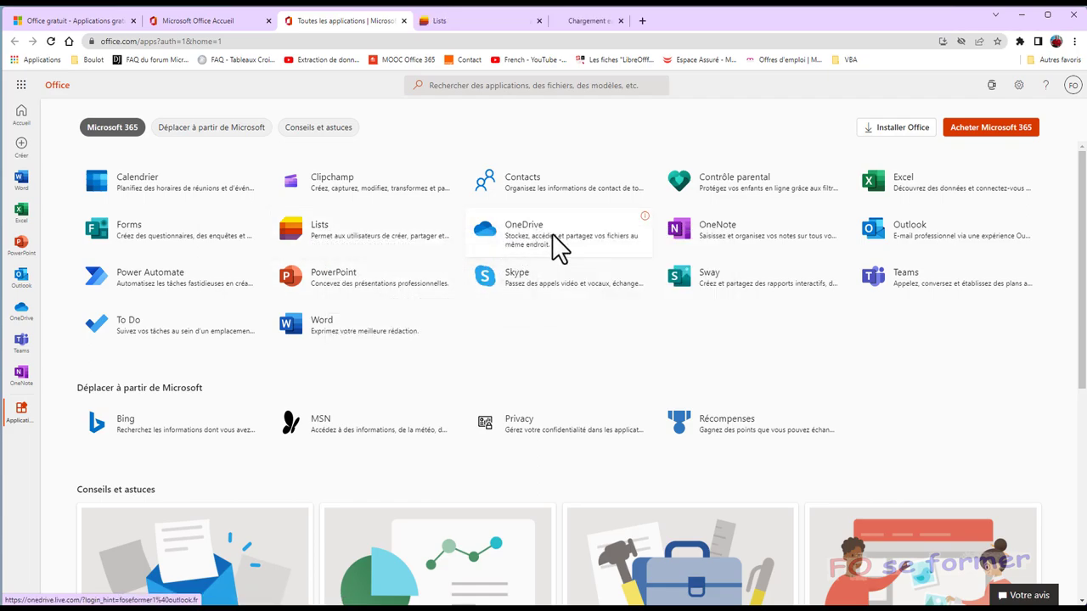
{"action": "left_click", "coordinate": [465, 17]}
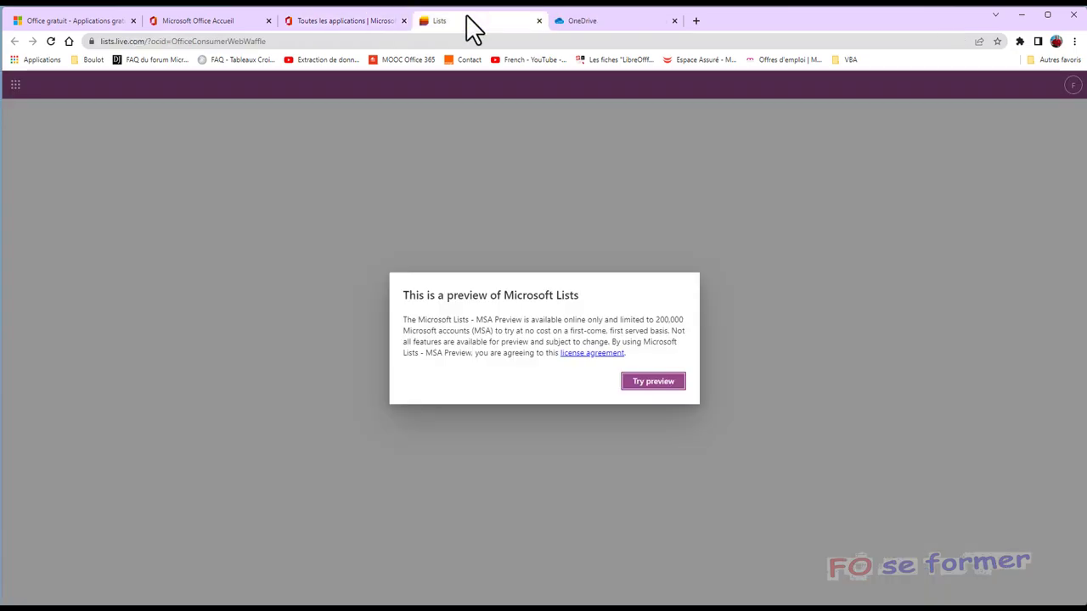
Step: Accept the Microsoft Lists preview, dismiss the welcome message and start a new list
{"action": "left_click", "coordinate": [643, 384]}
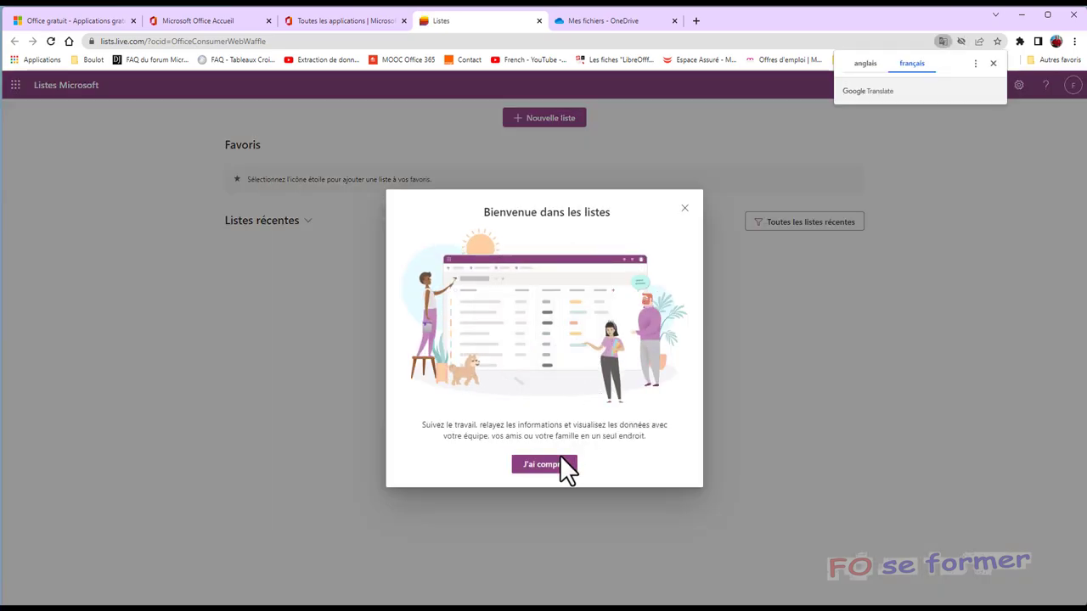
{"action": "left_click", "coordinate": [560, 459]}
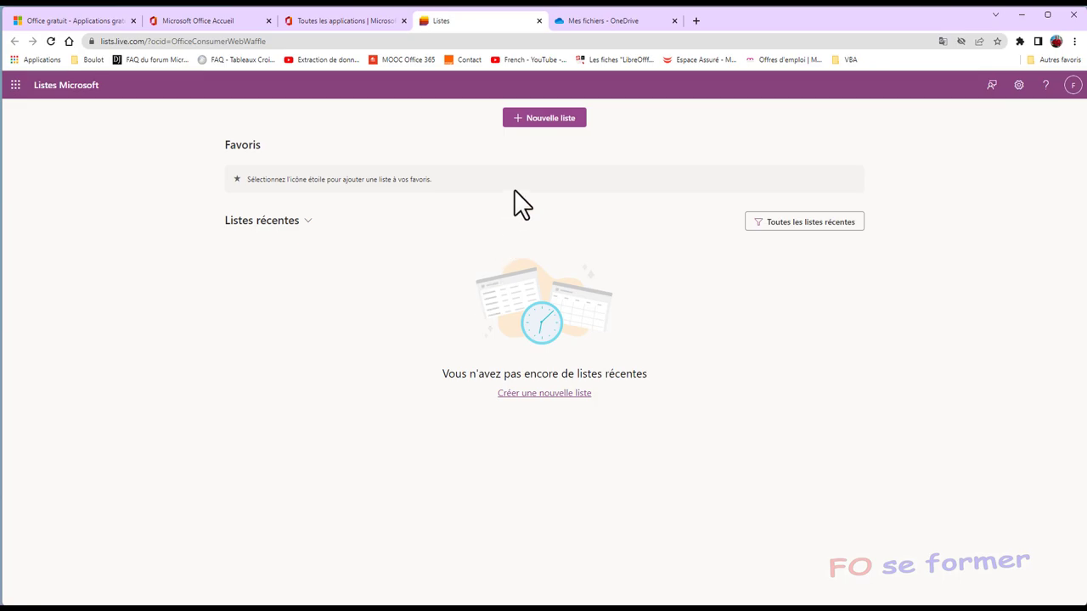
{"action": "left_click", "coordinate": [549, 118]}
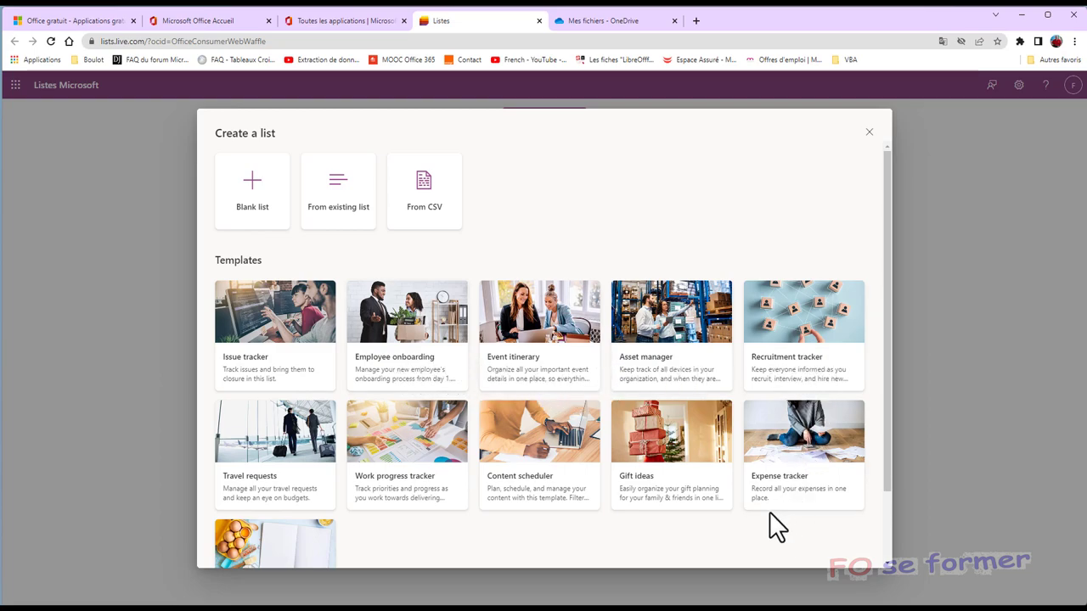
Step: Preview the Asset manager, Employee onboarding and Issue tracker templates, then close the gallery
{"action": "scroll", "coordinate": [760, 520], "scroll_direction": "down", "scroll_amount": 1}
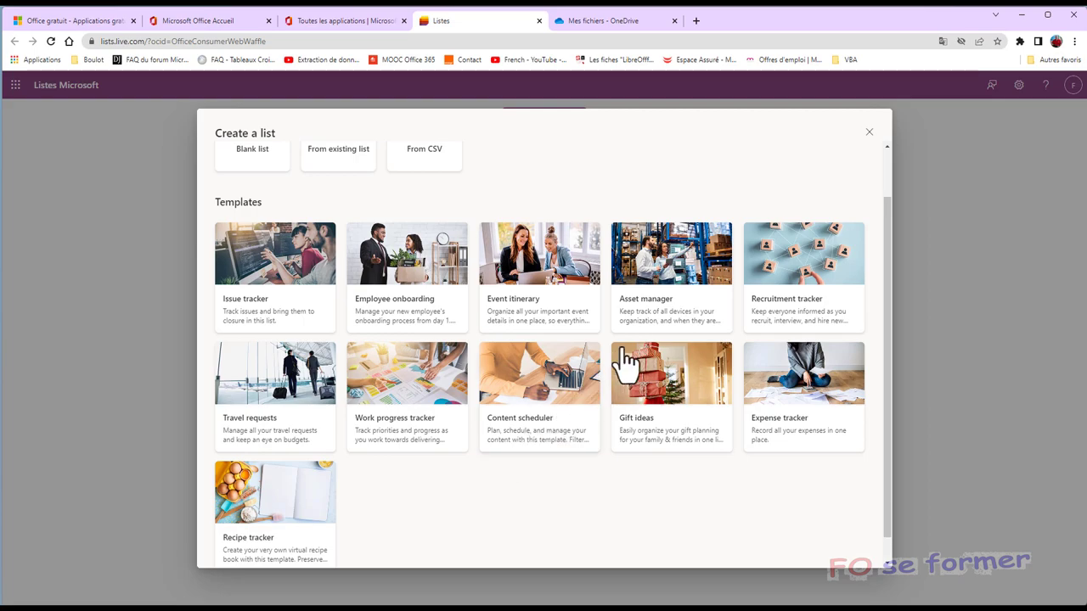
{"action": "left_click", "coordinate": [660, 293]}
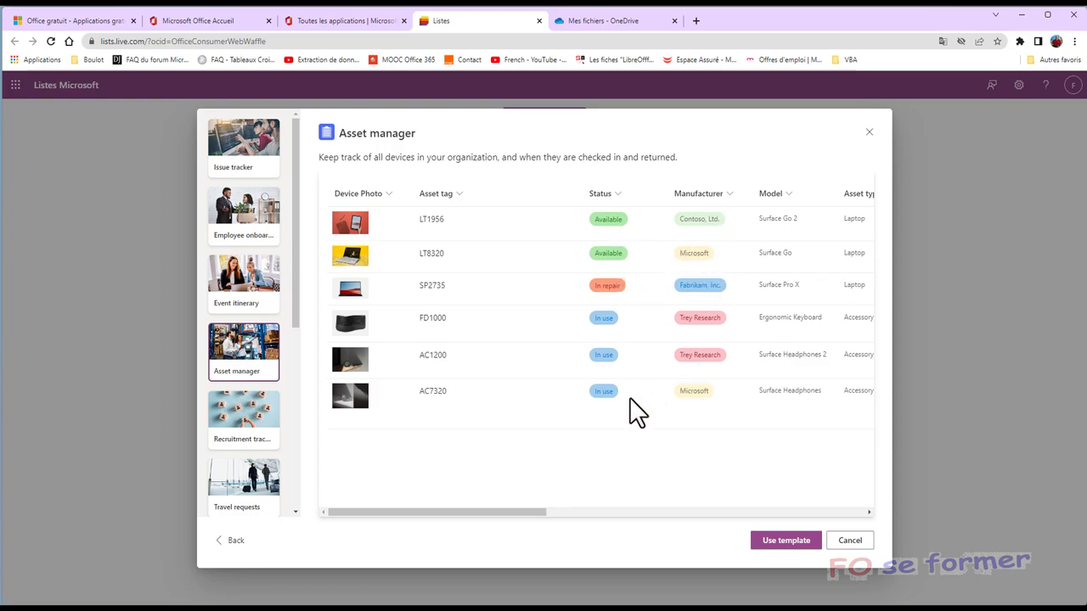
{"action": "mouse_move", "coordinate": [533, 512]}
{"action": "left_mouse_down"}
{"action": "mouse_move", "coordinate": [666, 512]}
{"action": "mouse_move", "coordinate": [416, 512]}
{"action": "left_mouse_up"}
{"action": "left_click", "coordinate": [251, 227]}
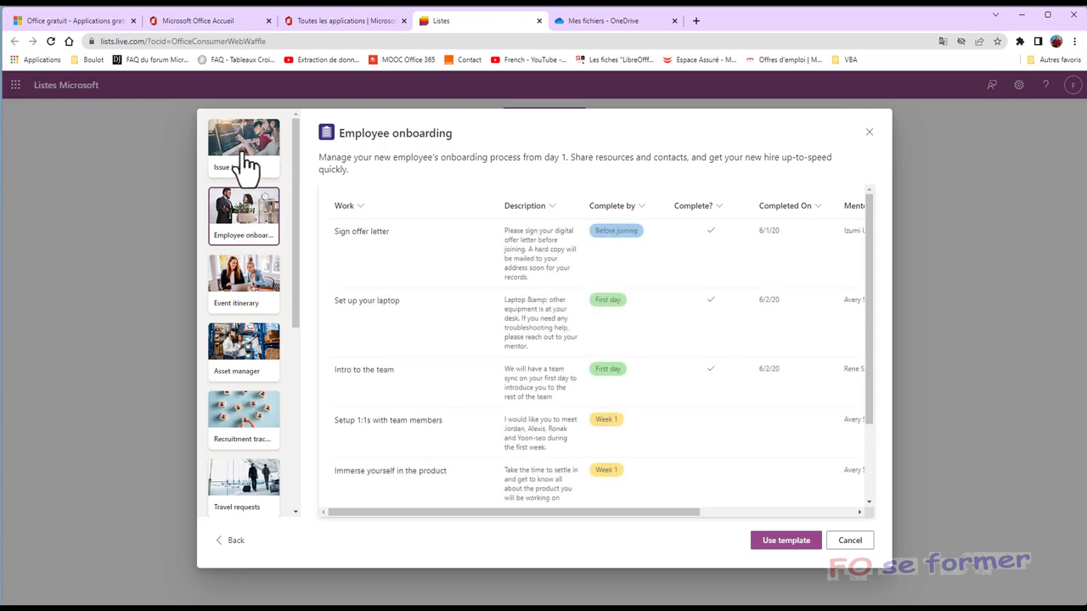
{"action": "left_click", "coordinate": [246, 166]}
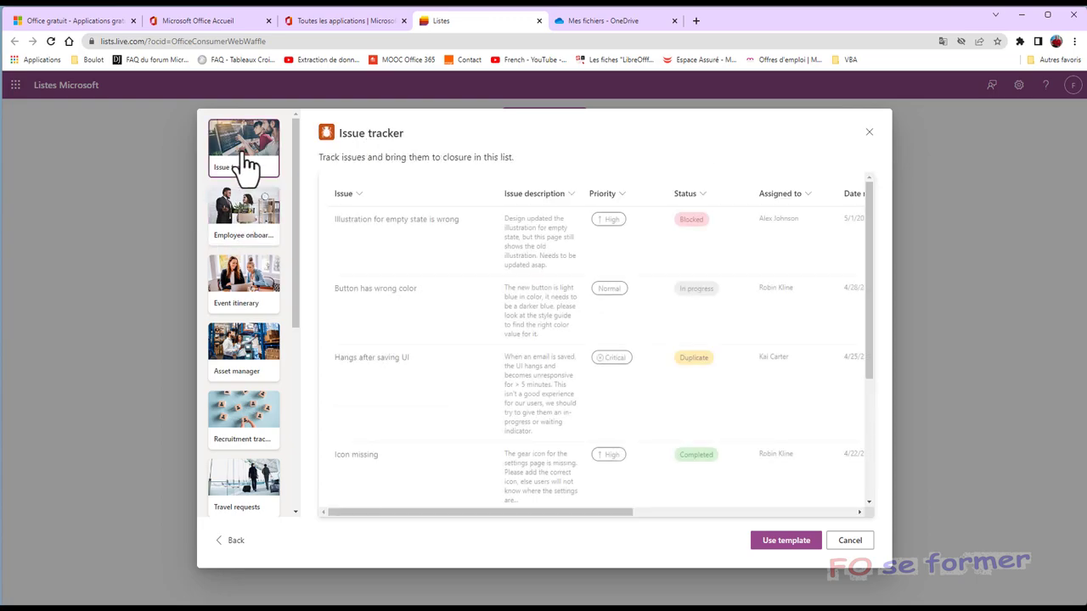
{"action": "left_click", "coordinate": [869, 133]}
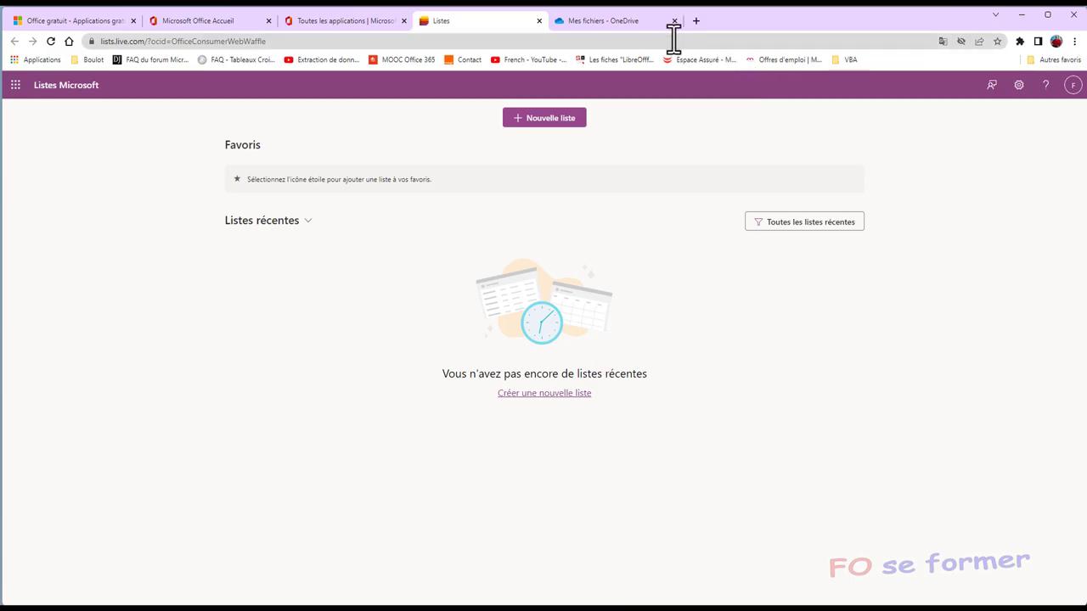
Step: In OneDrive, finish the Début, Suivant, Allons-y welcome tour and close the 100 Go offer
{"action": "left_click", "coordinate": [625, 24]}
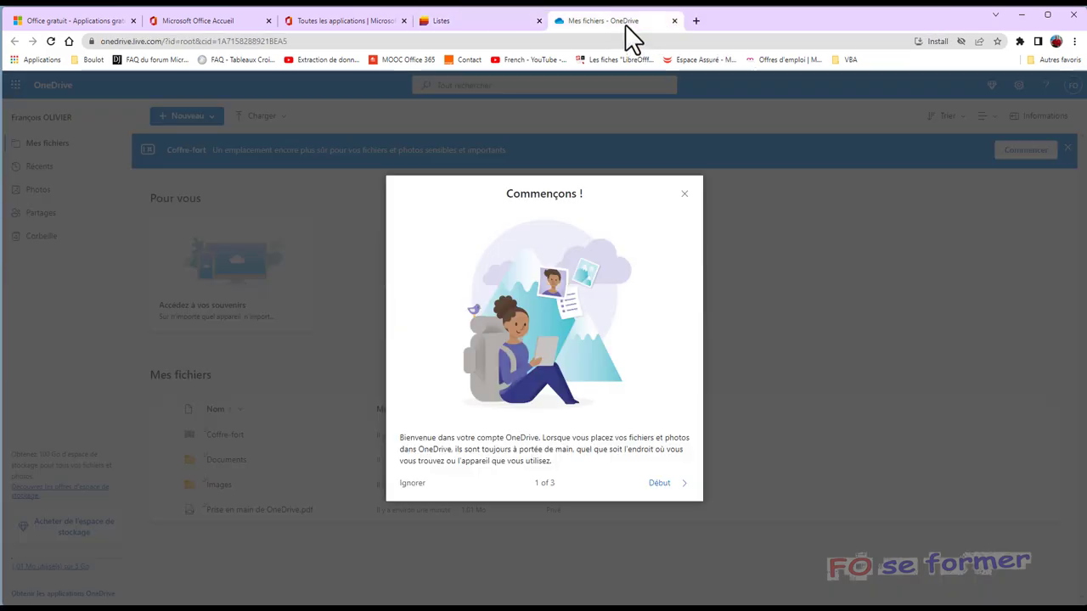
{"action": "left_click", "coordinate": [668, 482]}
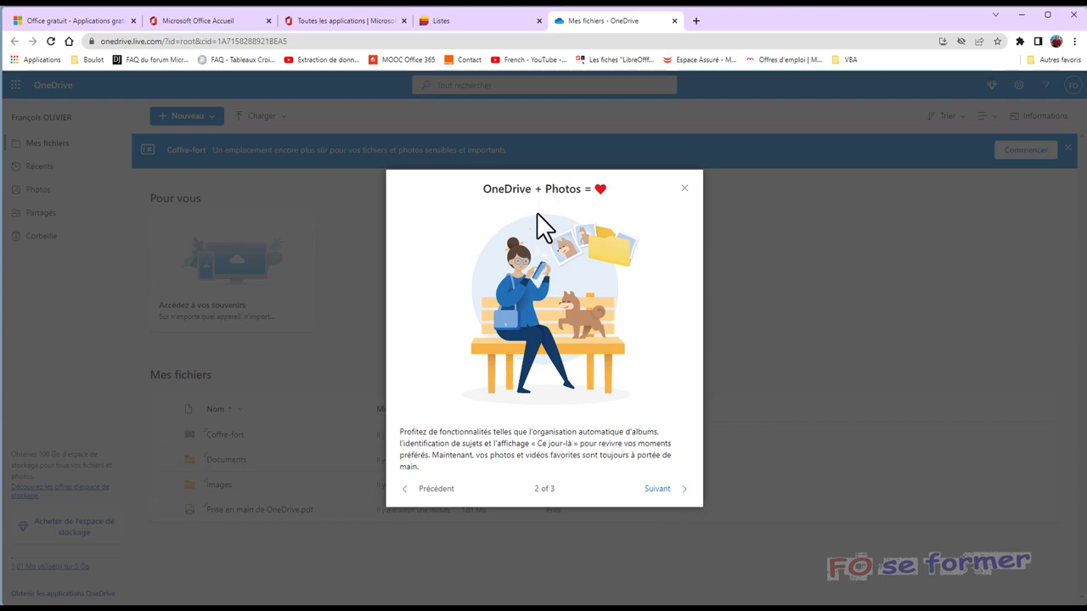
{"action": "left_click", "coordinate": [657, 488]}
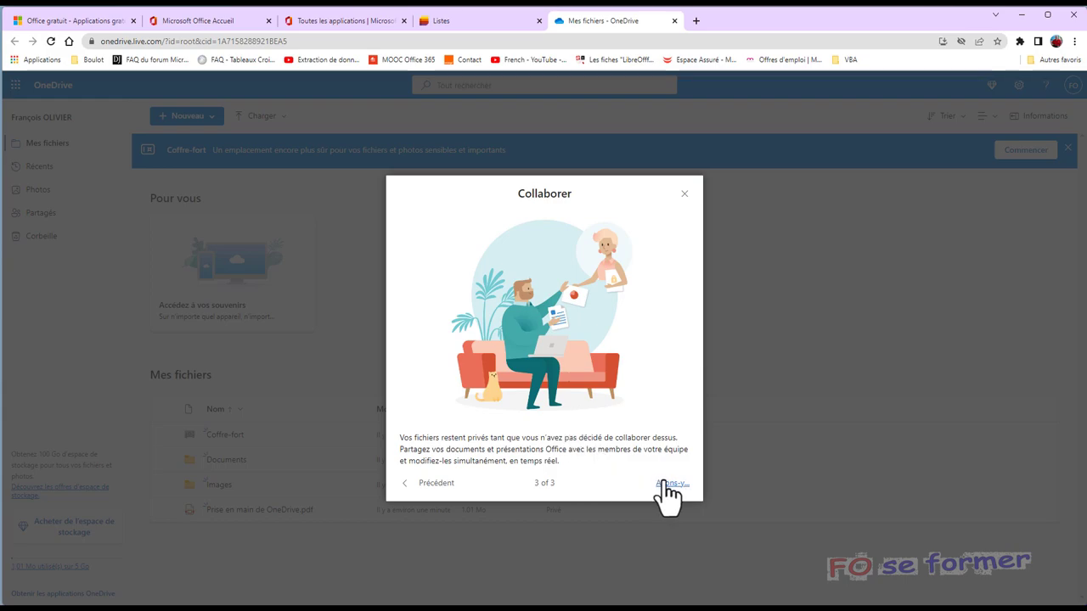
{"action": "left_click", "coordinate": [664, 483]}
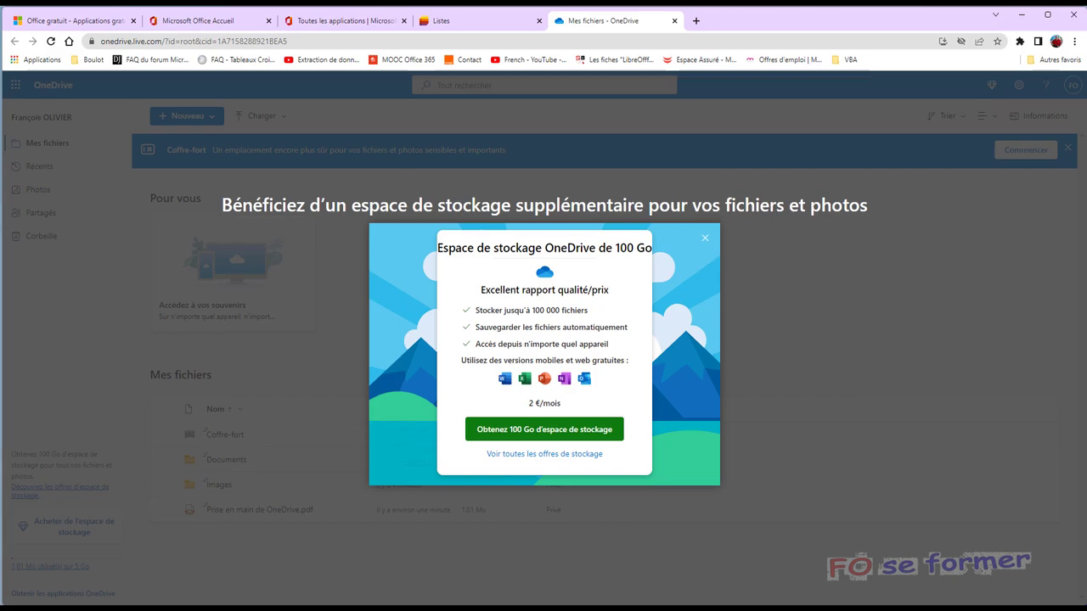
{"action": "key", "text": "Escape"}
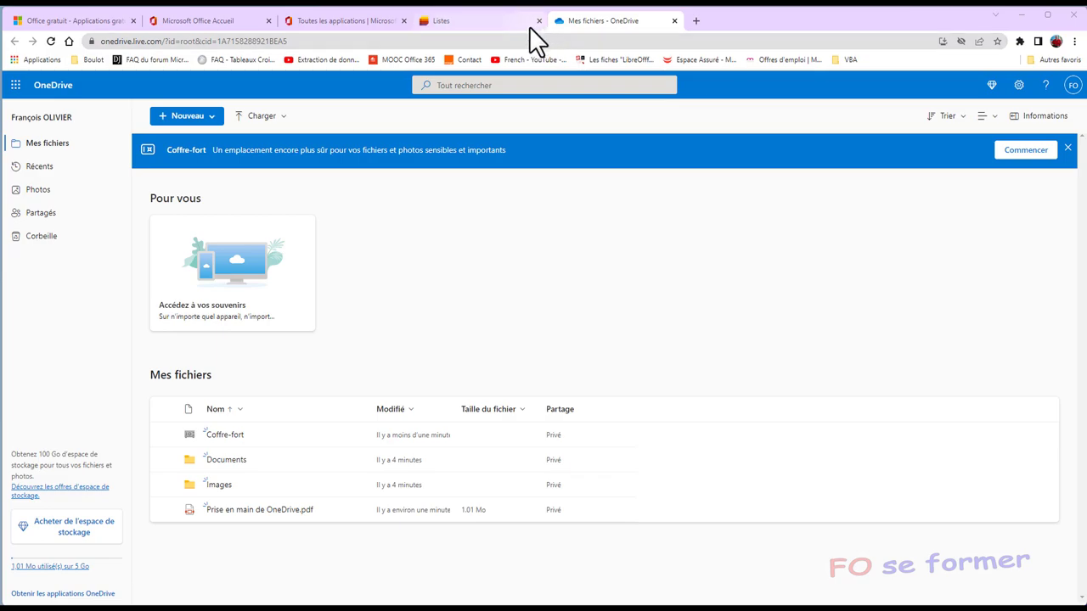
Step: Open Excel from the app launcher and create a blank Classeur.xlsx workbook
{"action": "left_click", "coordinate": [17, 89]}
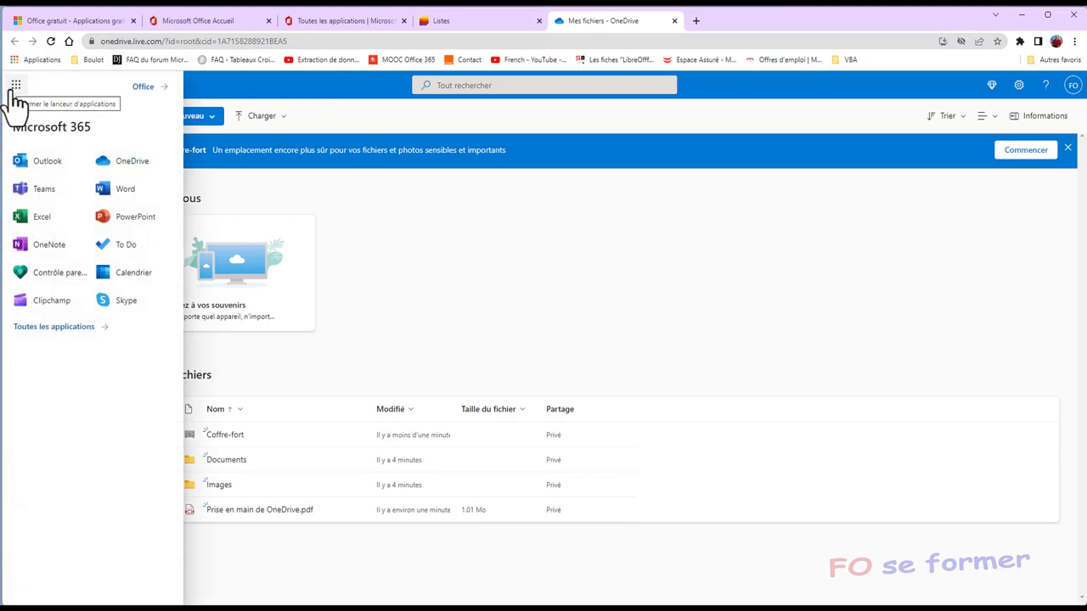
{"action": "left_click", "coordinate": [45, 219]}
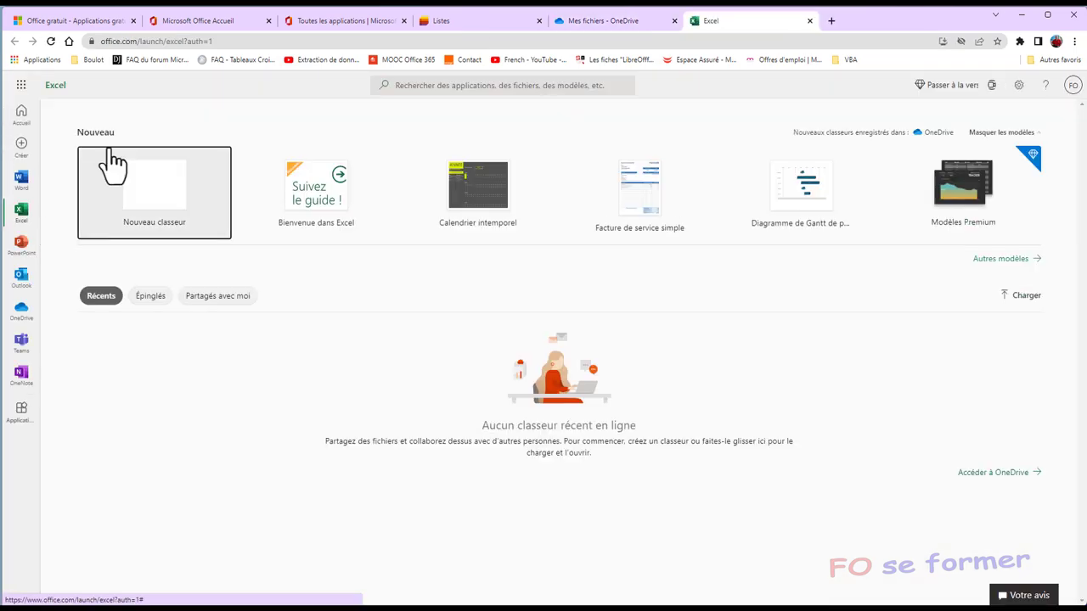
{"action": "left_click", "coordinate": [179, 178]}
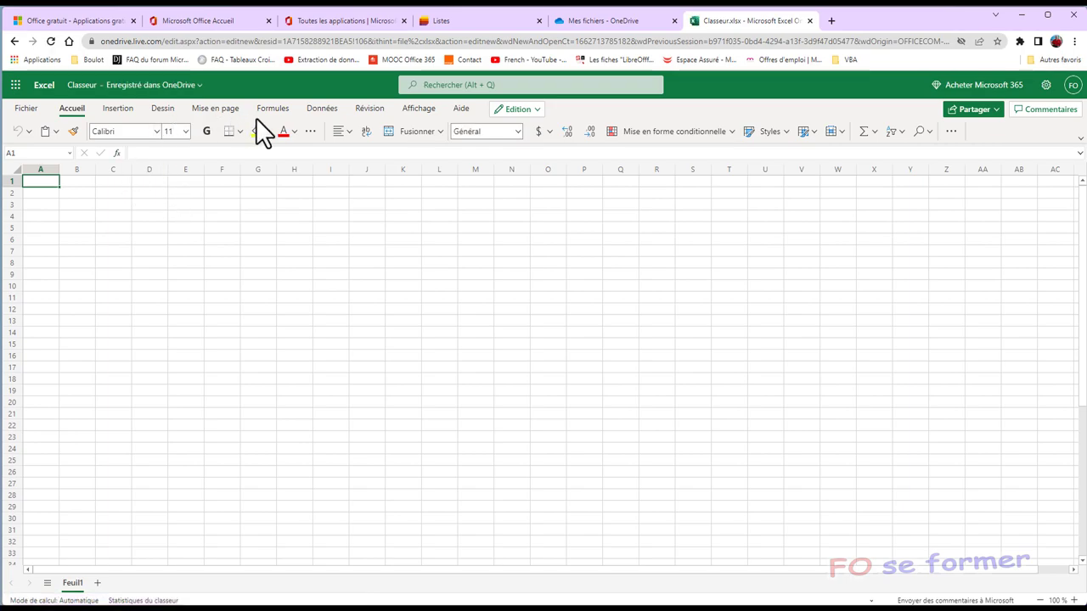
Step: On the Formules tab, switch to Ruban classique and open the Financier function list
{"action": "left_click", "coordinate": [278, 108]}
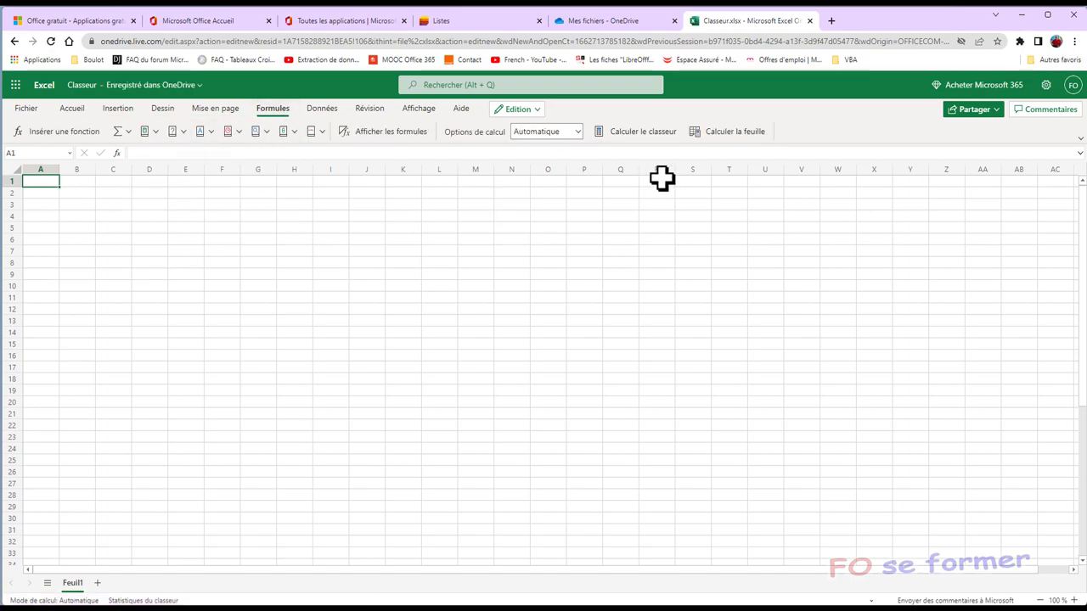
{"action": "left_click", "coordinate": [1080, 139]}
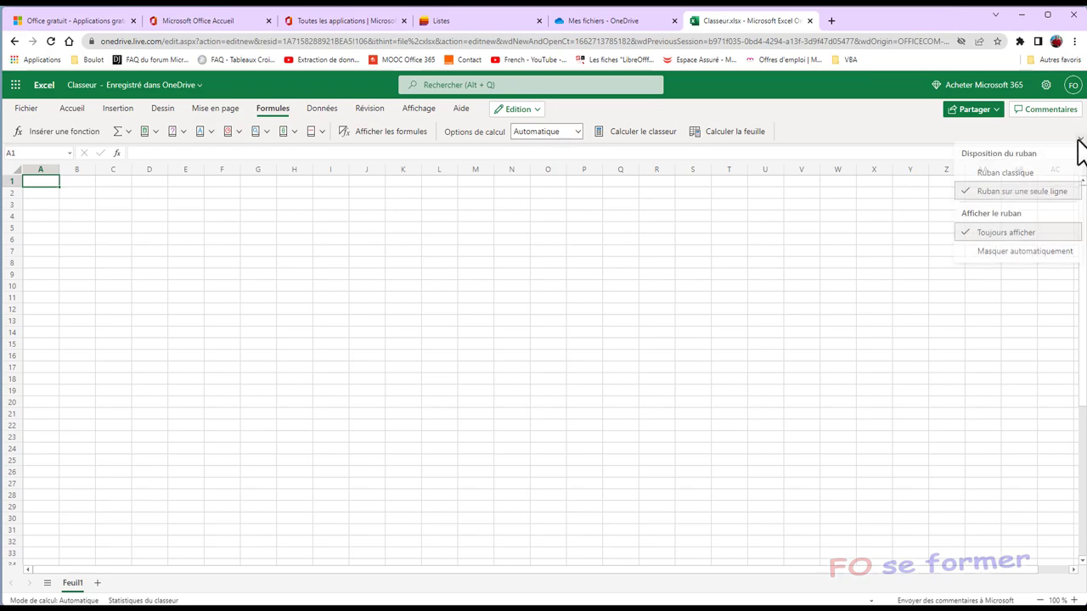
{"action": "left_click", "coordinate": [1016, 175]}
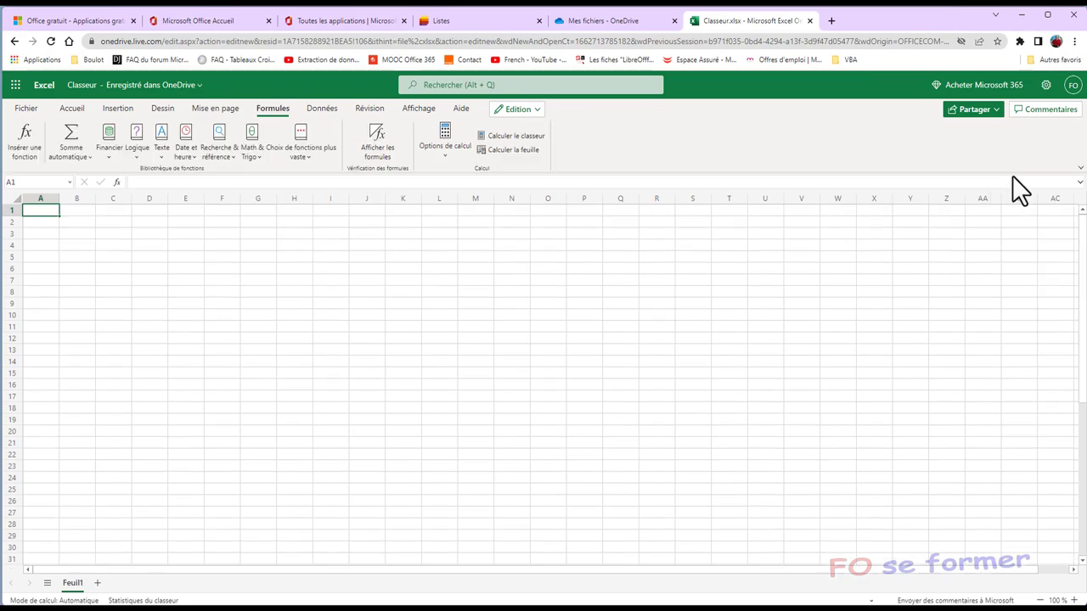
{"action": "left_click", "coordinate": [107, 156]}
{"action": "mouse_move", "coordinate": [213, 200]}
{"action": "left_mouse_down"}
{"action": "mouse_move", "coordinate": [213, 309]}
{"action": "mouse_move", "coordinate": [224, 325]}
{"action": "mouse_move", "coordinate": [217, 161]}
{"action": "left_mouse_up"}
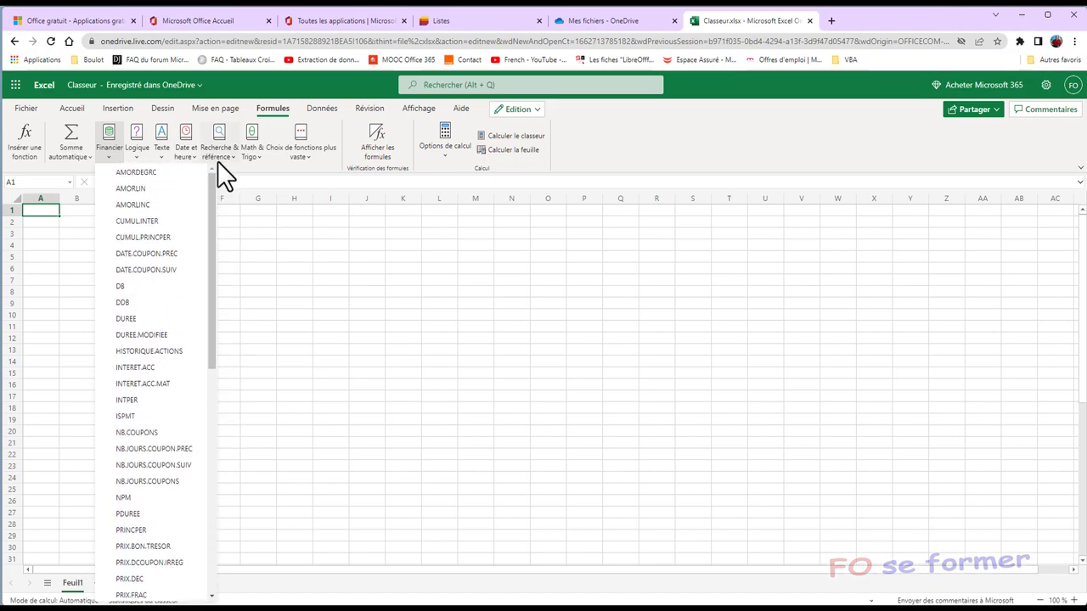
Step: Browse the Logique, Texte, Date et heure and Recherche & référence function lists
{"action": "left_click", "coordinate": [136, 153]}
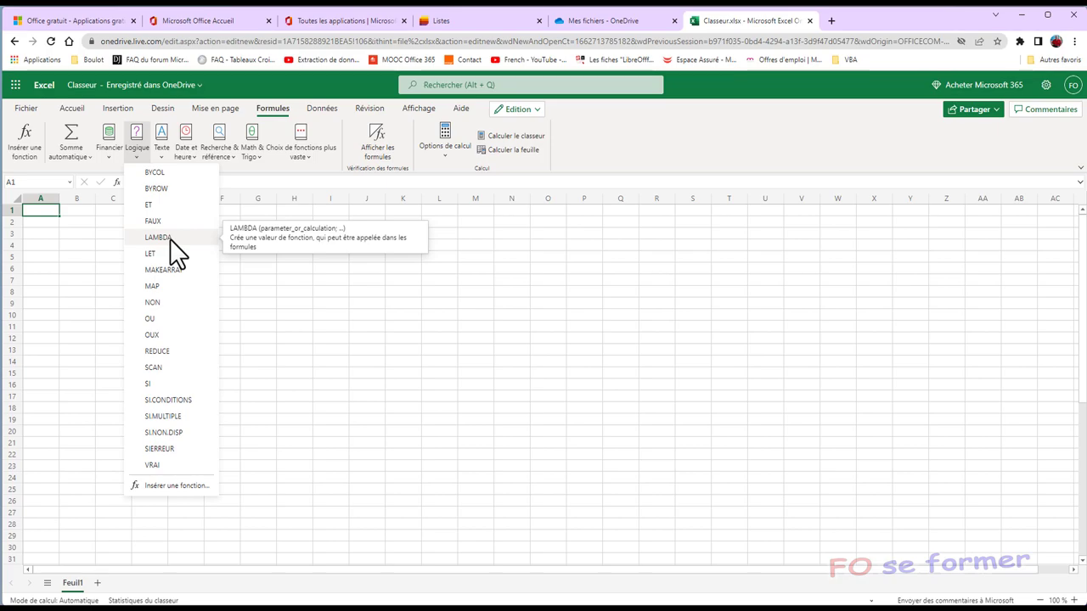
{"action": "left_click", "coordinate": [164, 152]}
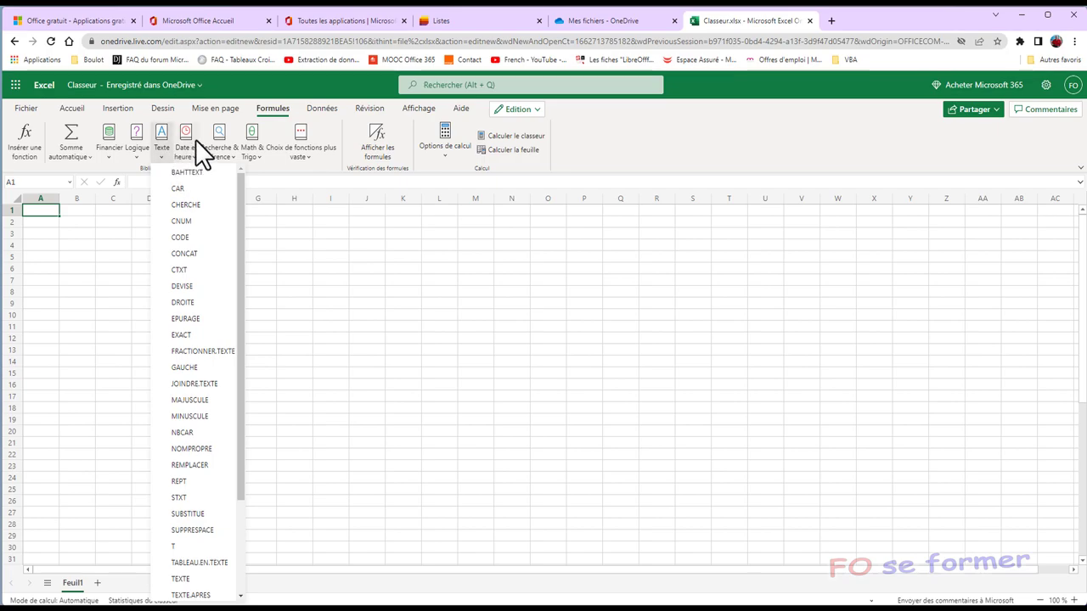
{"action": "left_click", "coordinate": [196, 150]}
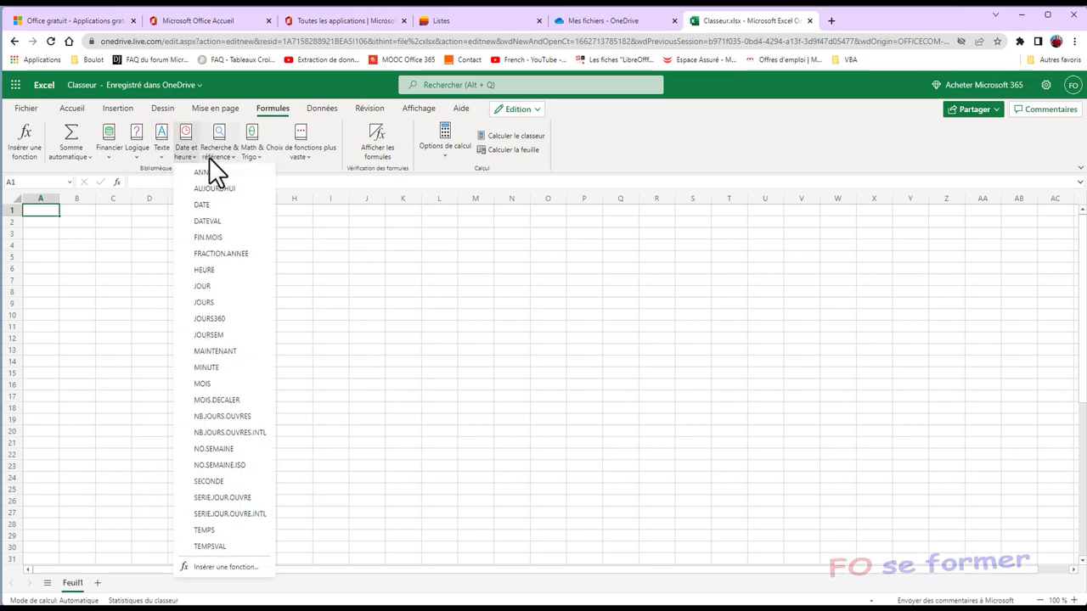
{"action": "left_click", "coordinate": [215, 151]}
{"action": "left_click", "coordinate": [215, 151]}
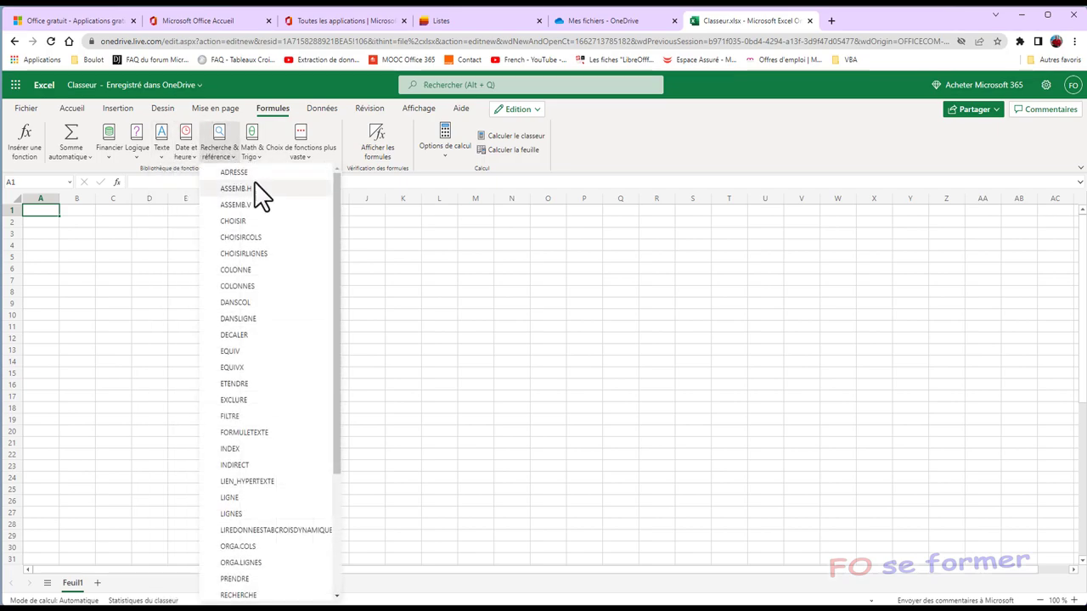
Step: Browse the Math & Trigo and Plus de fonctions lists, then show the Données tab
{"action": "mouse_move", "coordinate": [259, 190]}
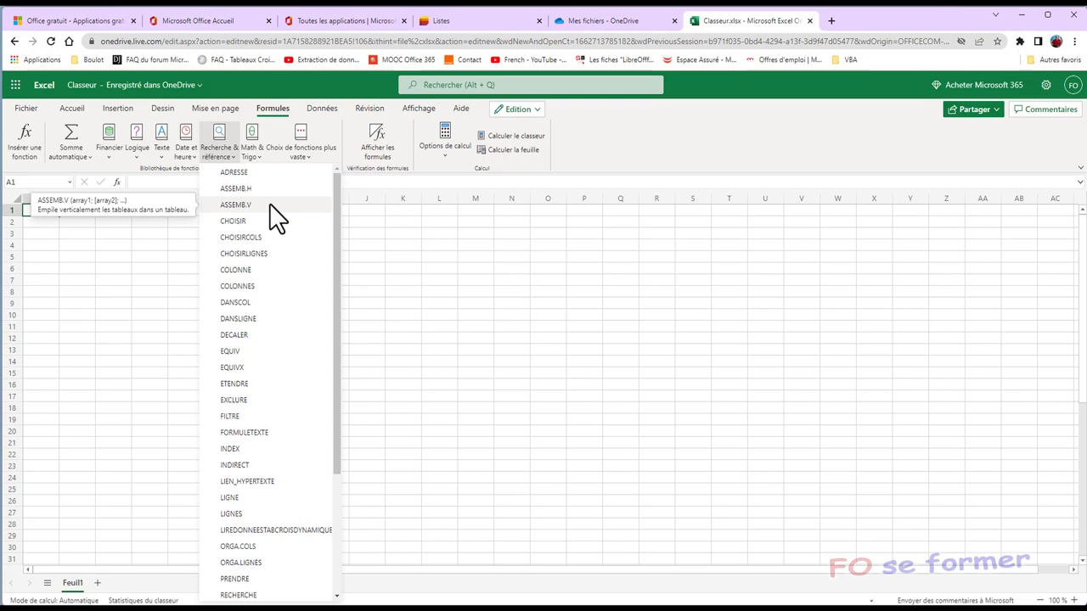
{"action": "left_click", "coordinate": [251, 144]}
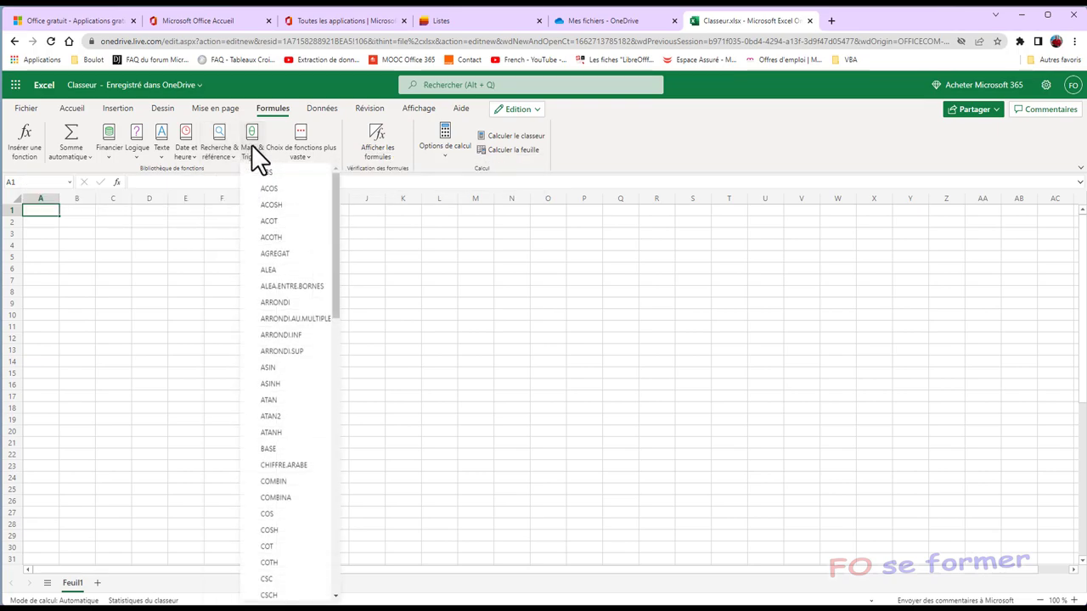
{"action": "left_click", "coordinate": [296, 146]}
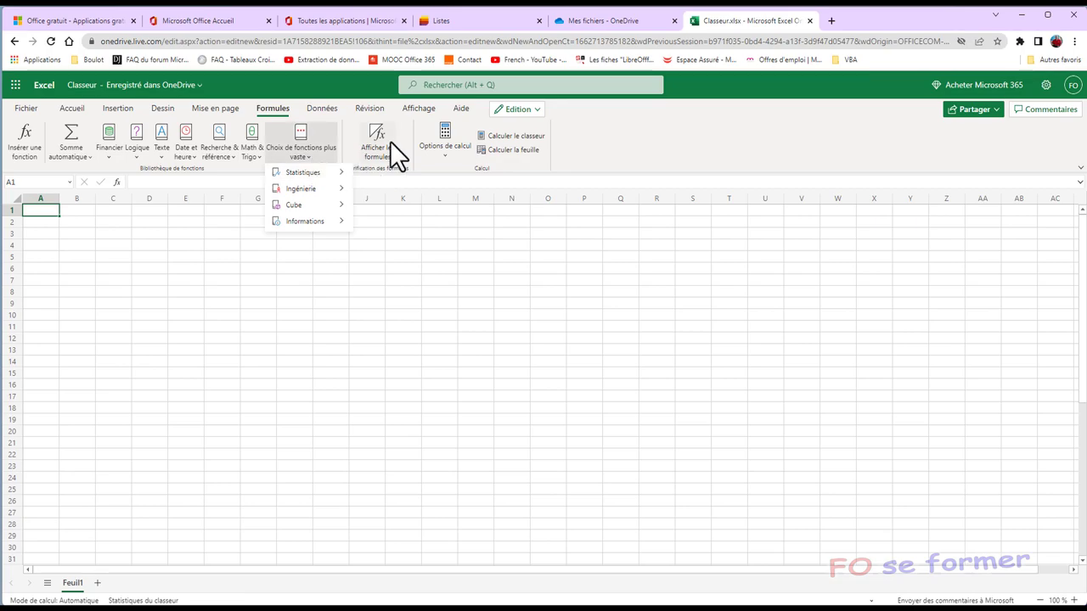
{"action": "left_click", "coordinate": [320, 109]}
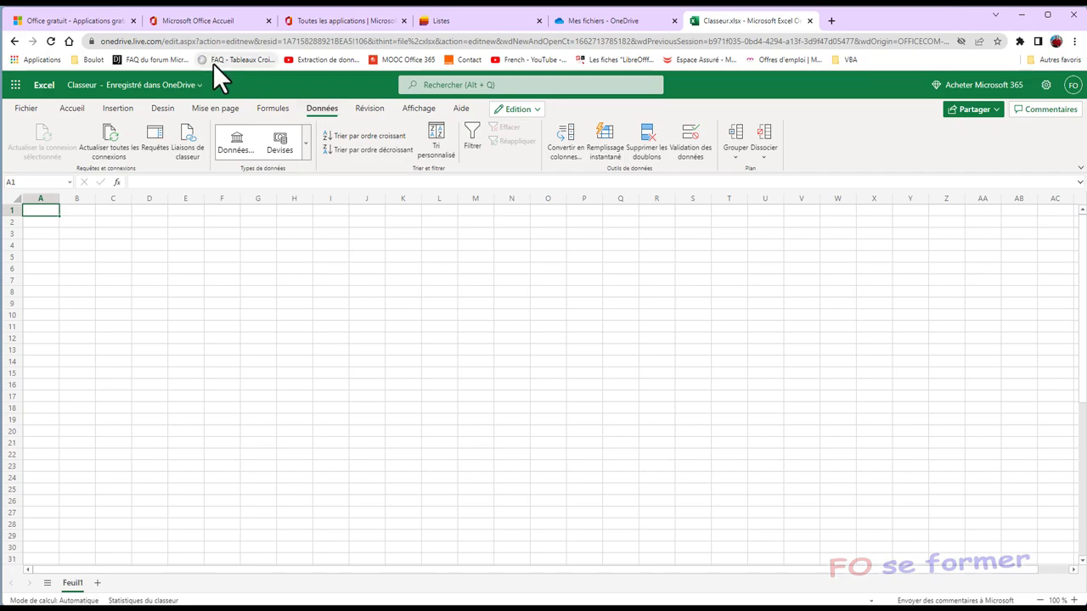
Step: Show the Insertion tab's pivot table, table, chart and text box tools
{"action": "left_click", "coordinate": [120, 109]}
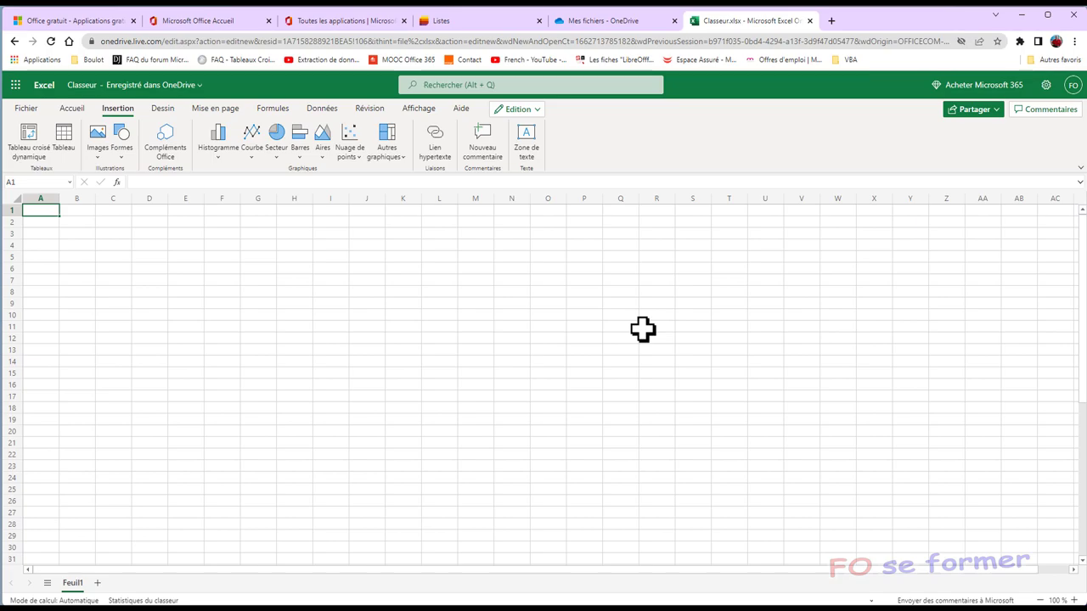
{"action": "left_click", "coordinate": [320, 24]}
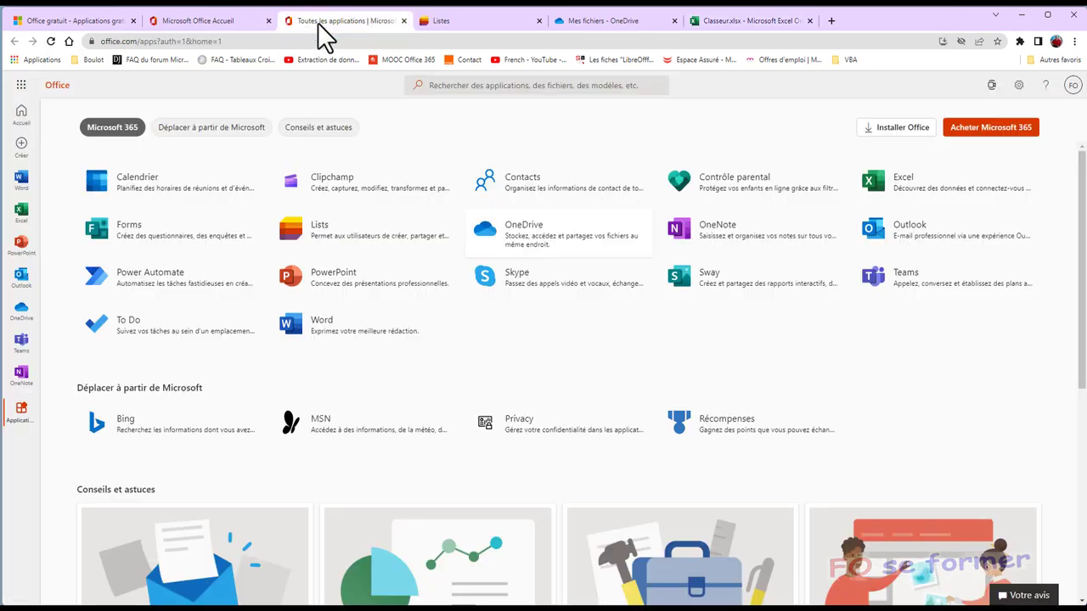